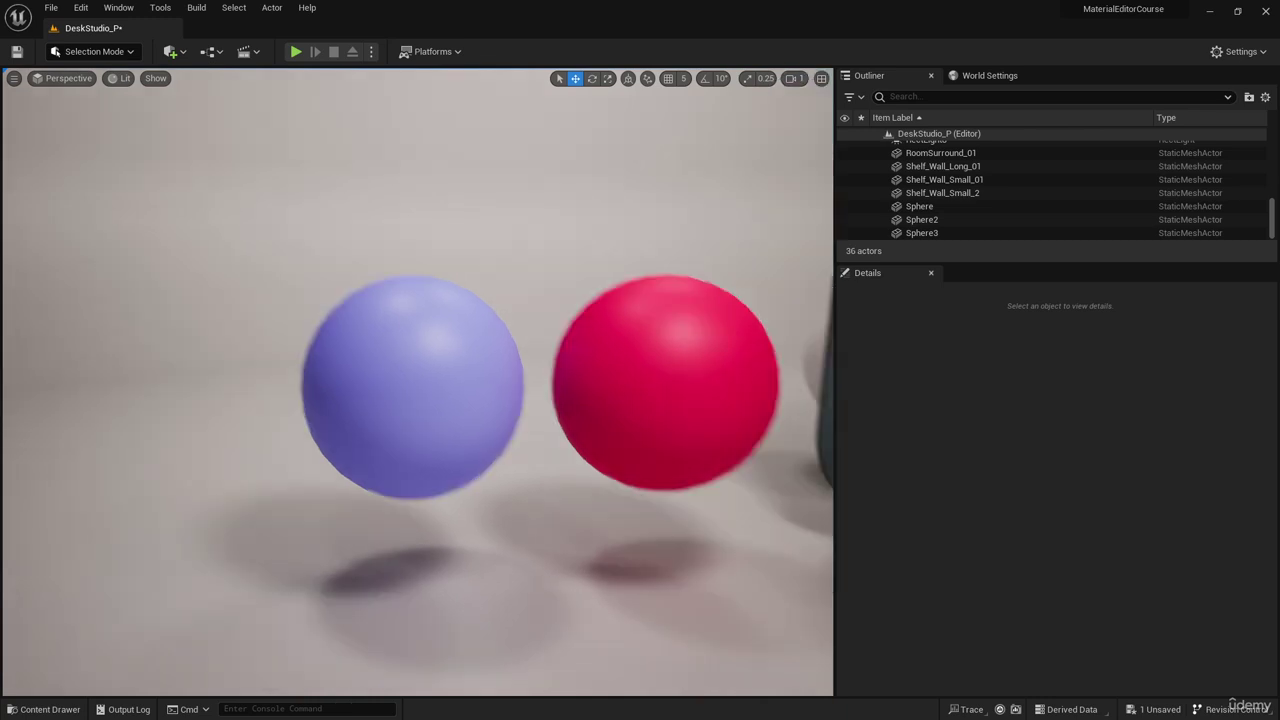
Step: Open the M_MaterialParameters_01 material from the MaterialOrganization folder
scroll(286, 432, up, 3)
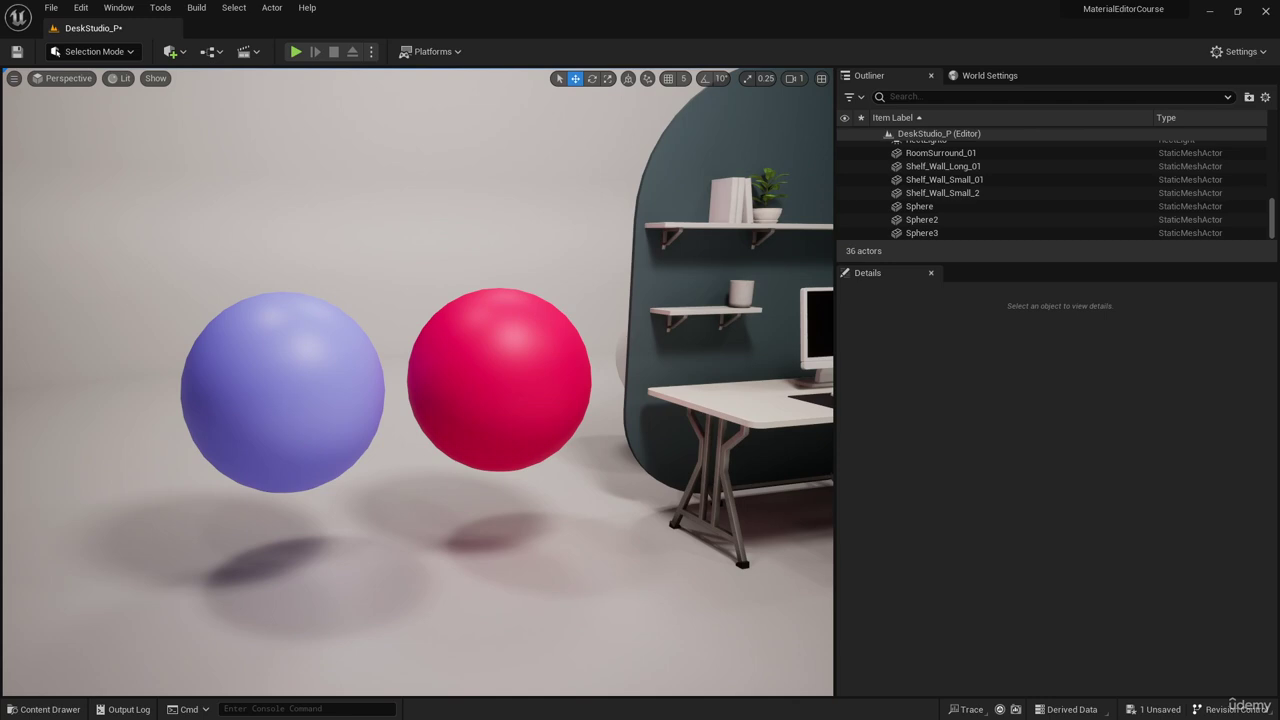
click(350, 356)
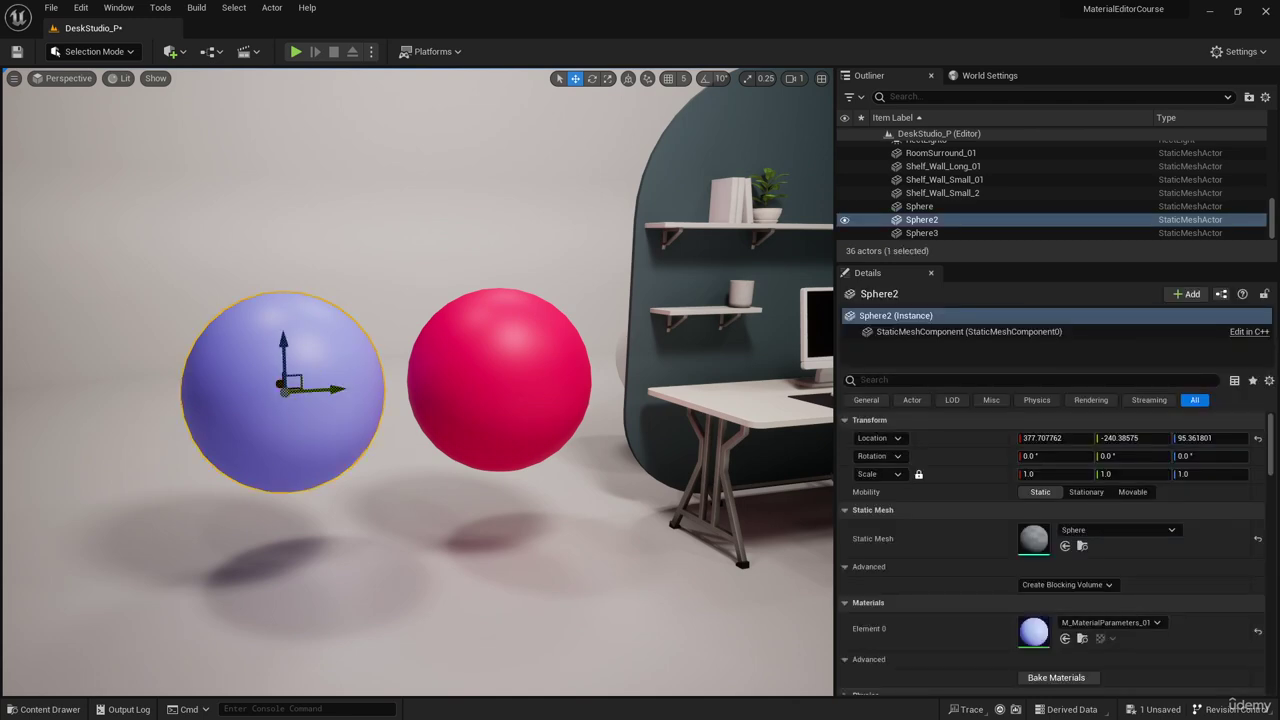
click(500, 360)
click(43, 709)
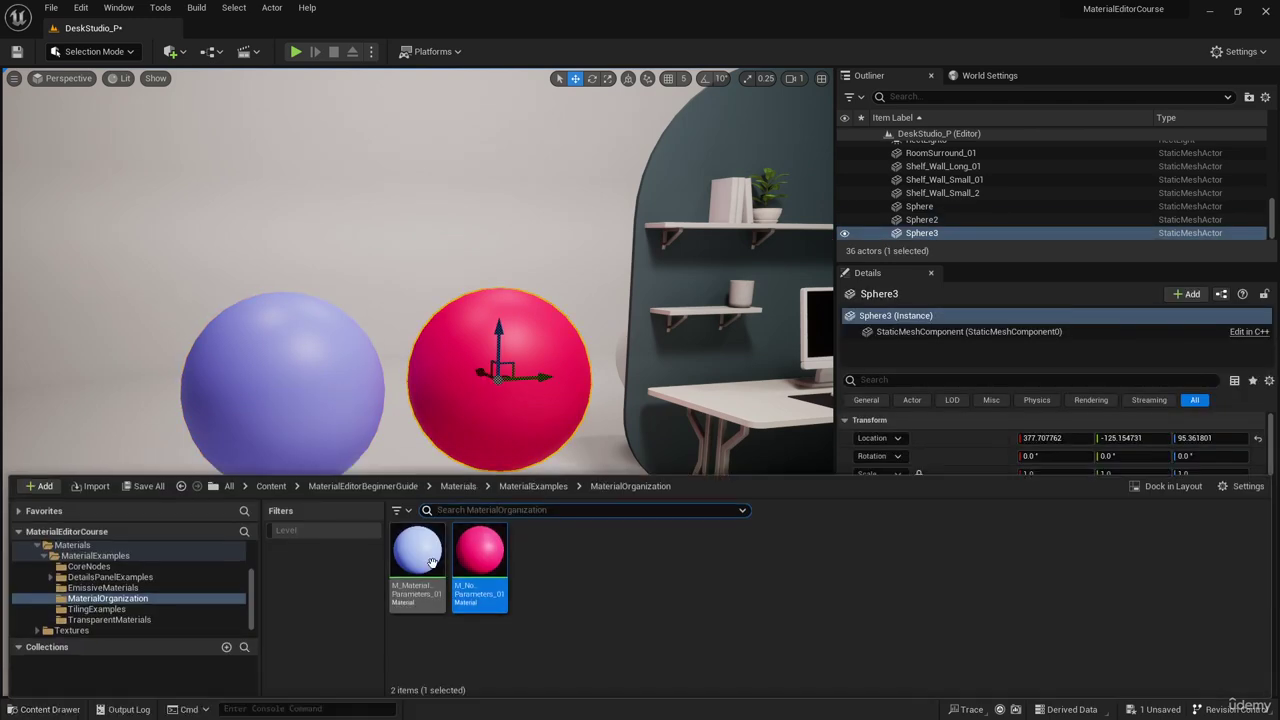
mouse_move(418, 556)
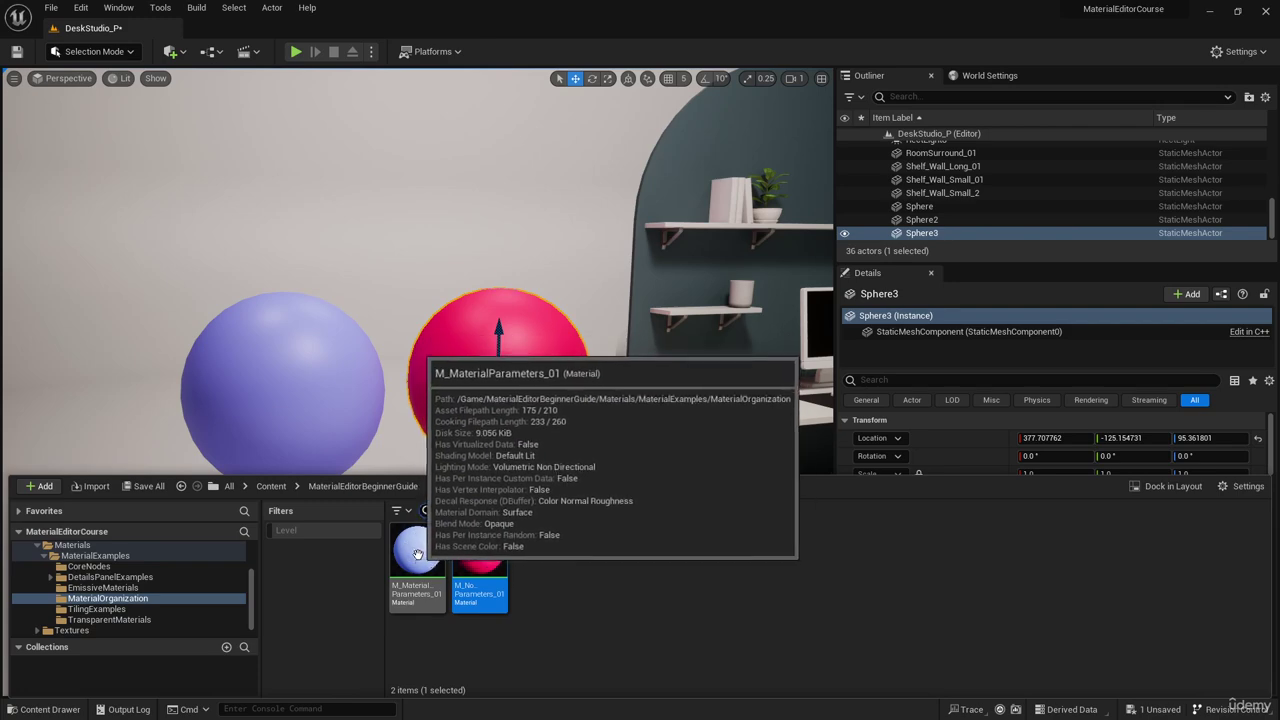
click(422, 560)
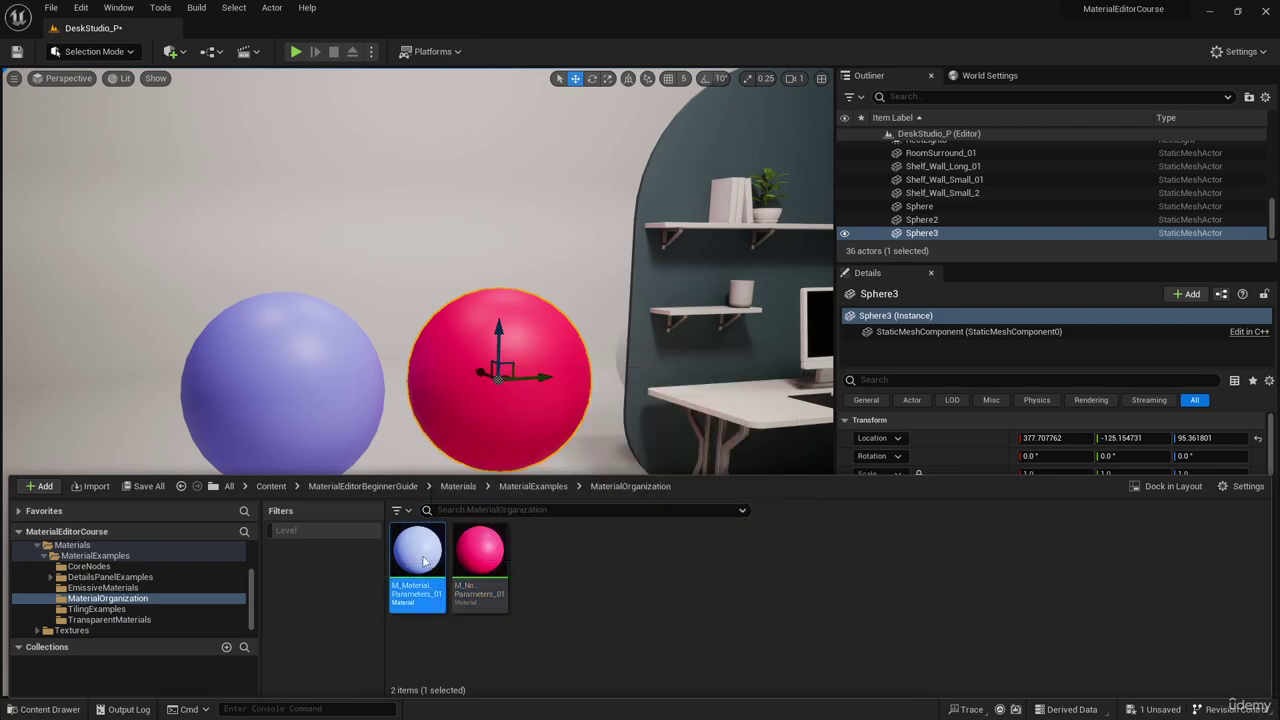
double_click(422, 560)
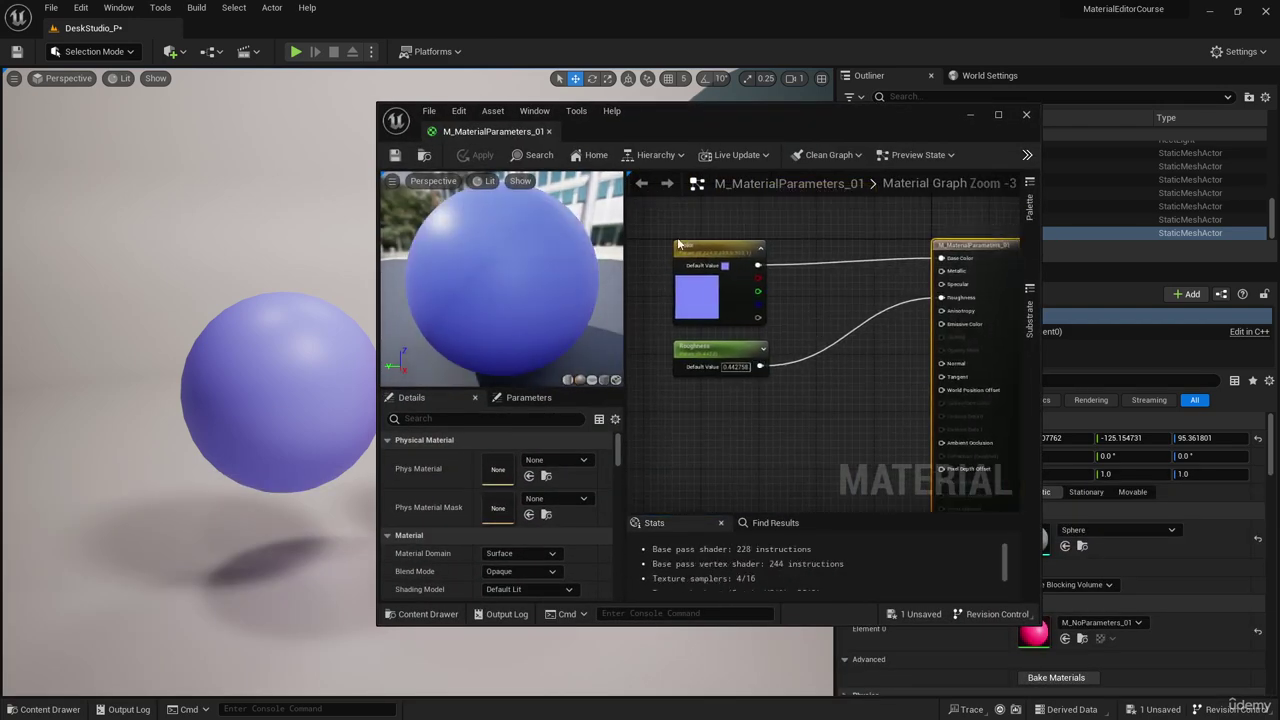
Step: Examine the Color and Roughness parameter nodes in the material graph
click(704, 248)
click(713, 353)
right_click(715, 357)
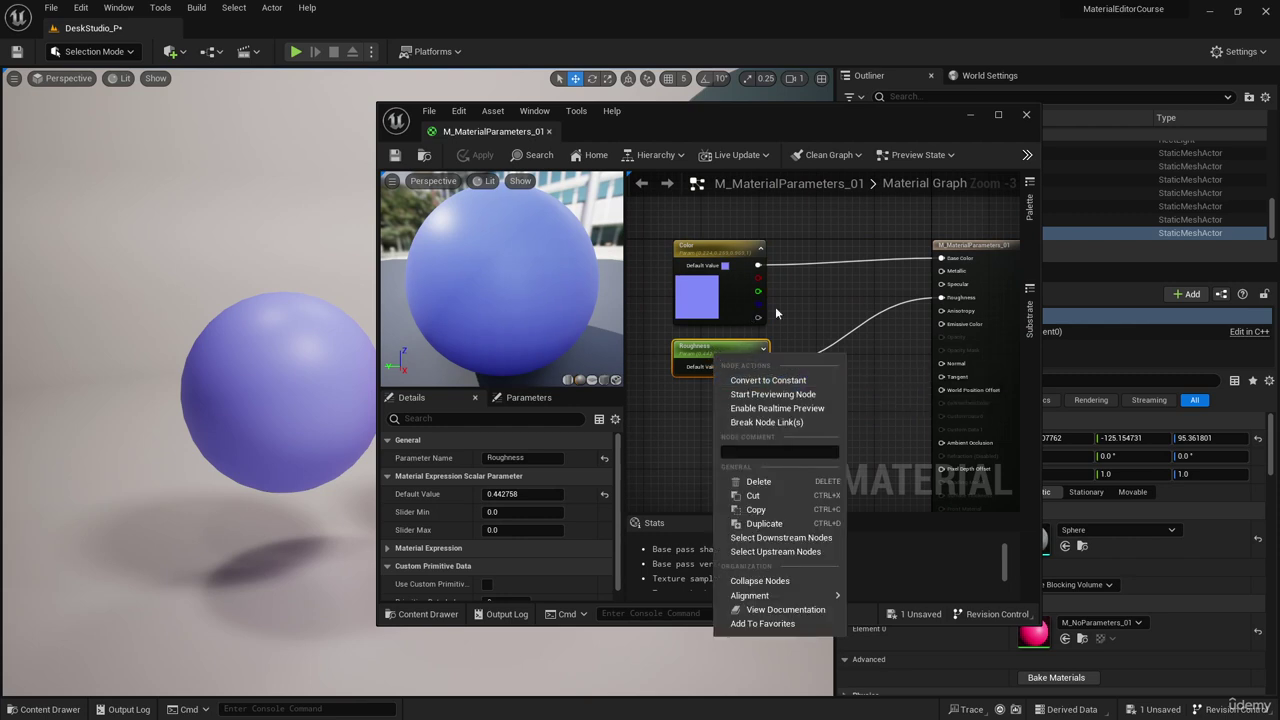
click(810, 300)
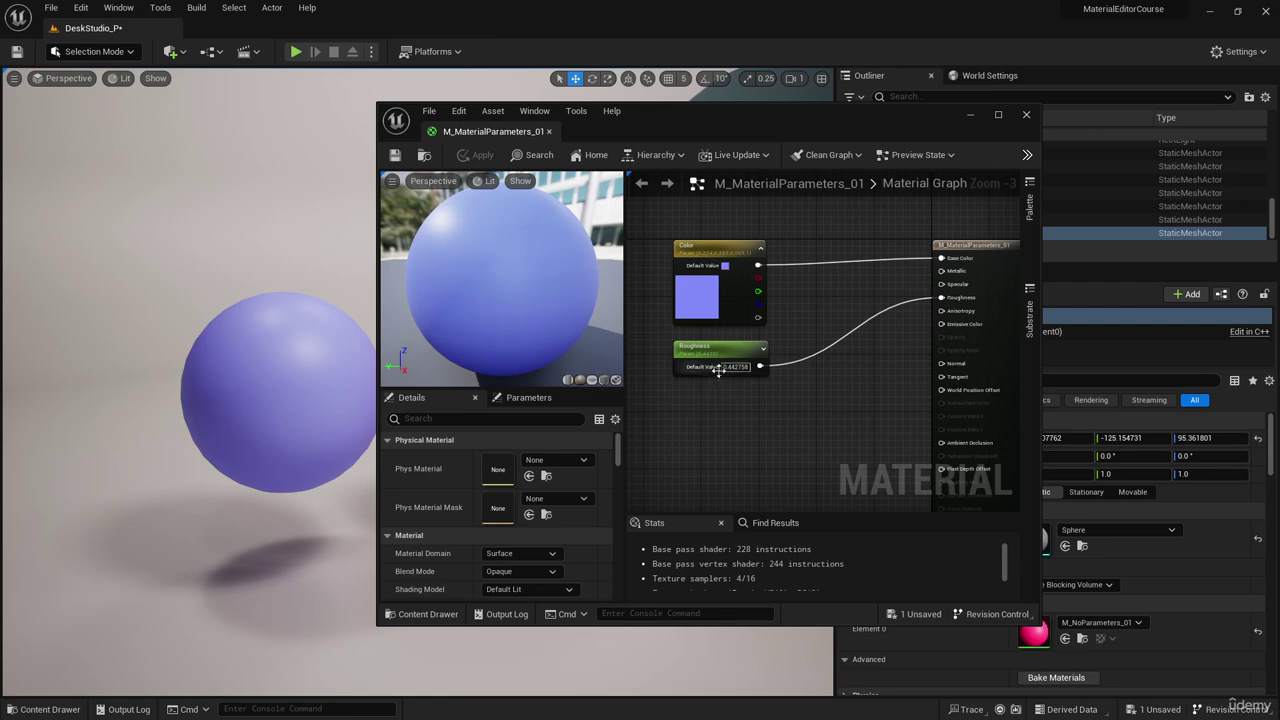
Step: Examine the constant color and roughness nodes in the M_NoParameters_01 material and close its editor
click(50, 709)
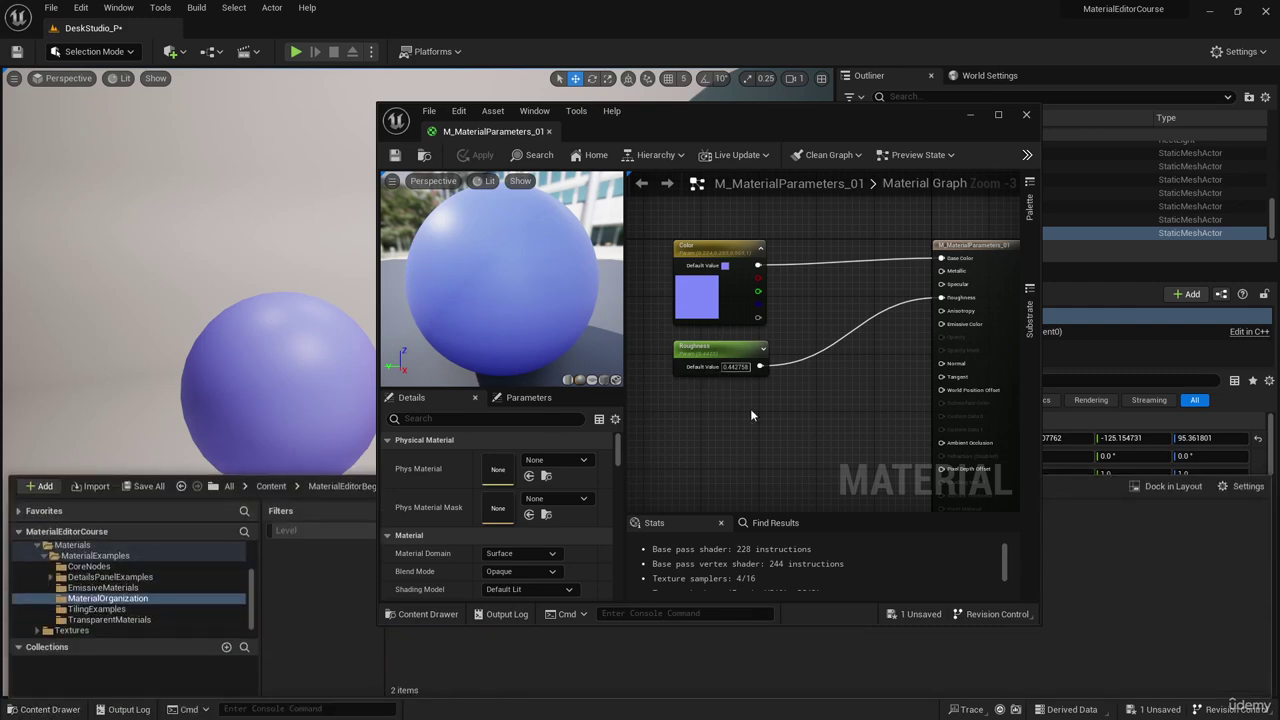
click(972, 115)
click(50, 709)
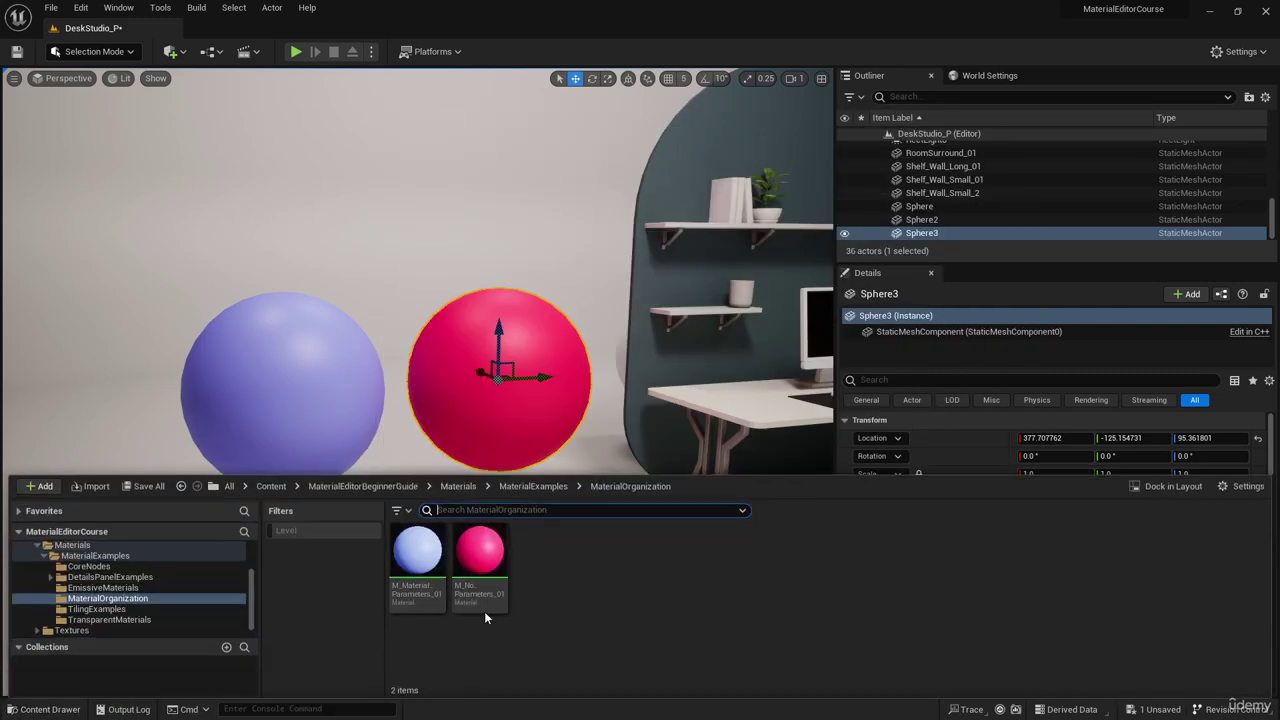
double_click(484, 600)
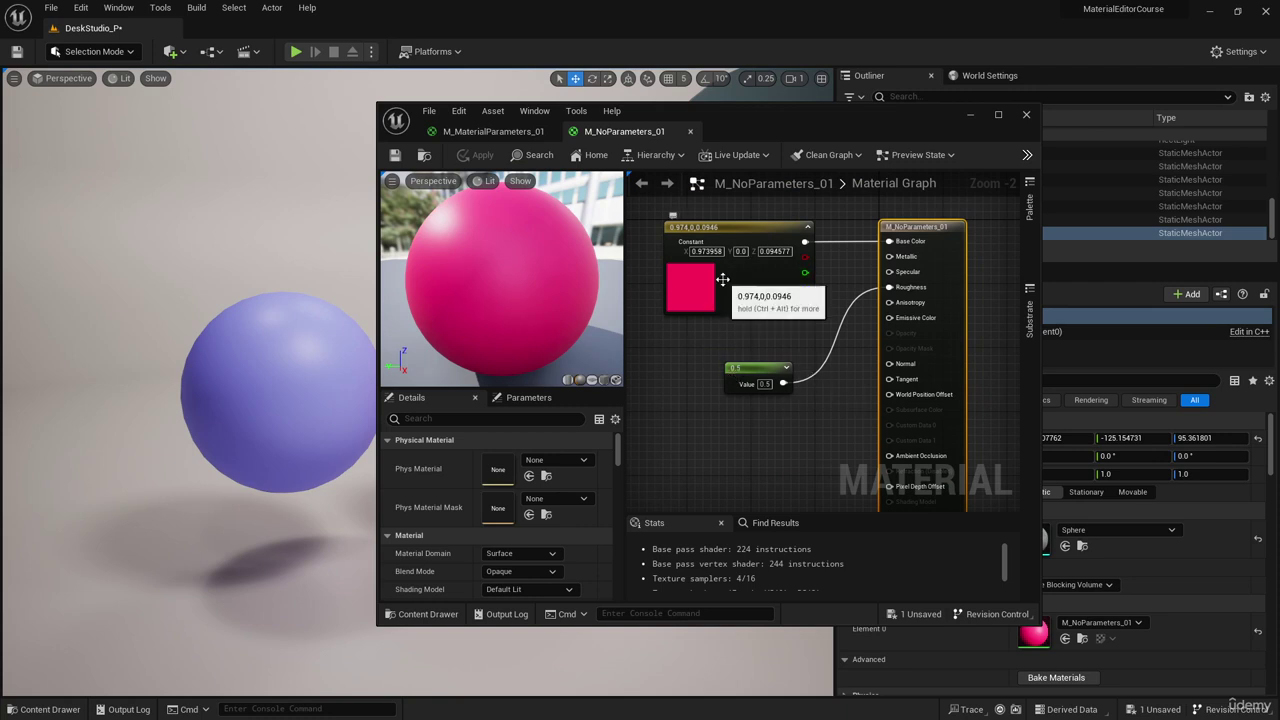
click(1027, 115)
Step: Create a material instance from M_MaterialParameters_01, accepting the default name
click(345, 400)
drag(345, 400, 330, 410)
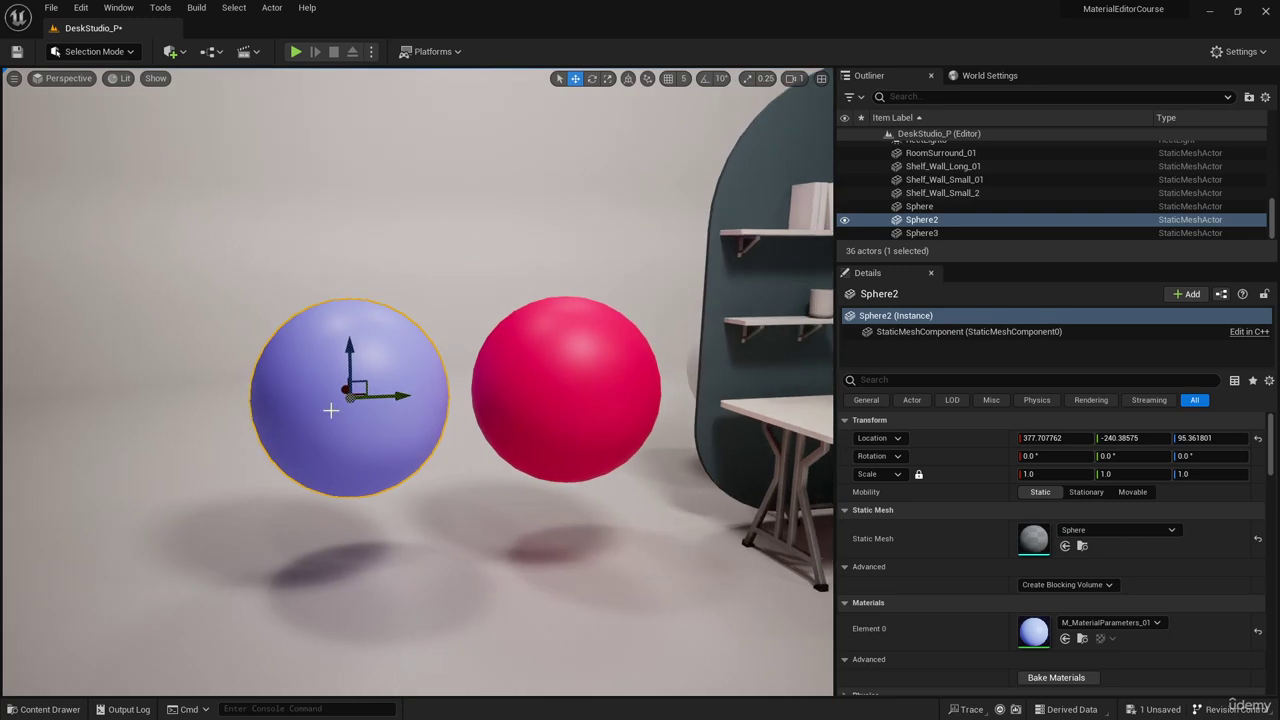
click(14, 710)
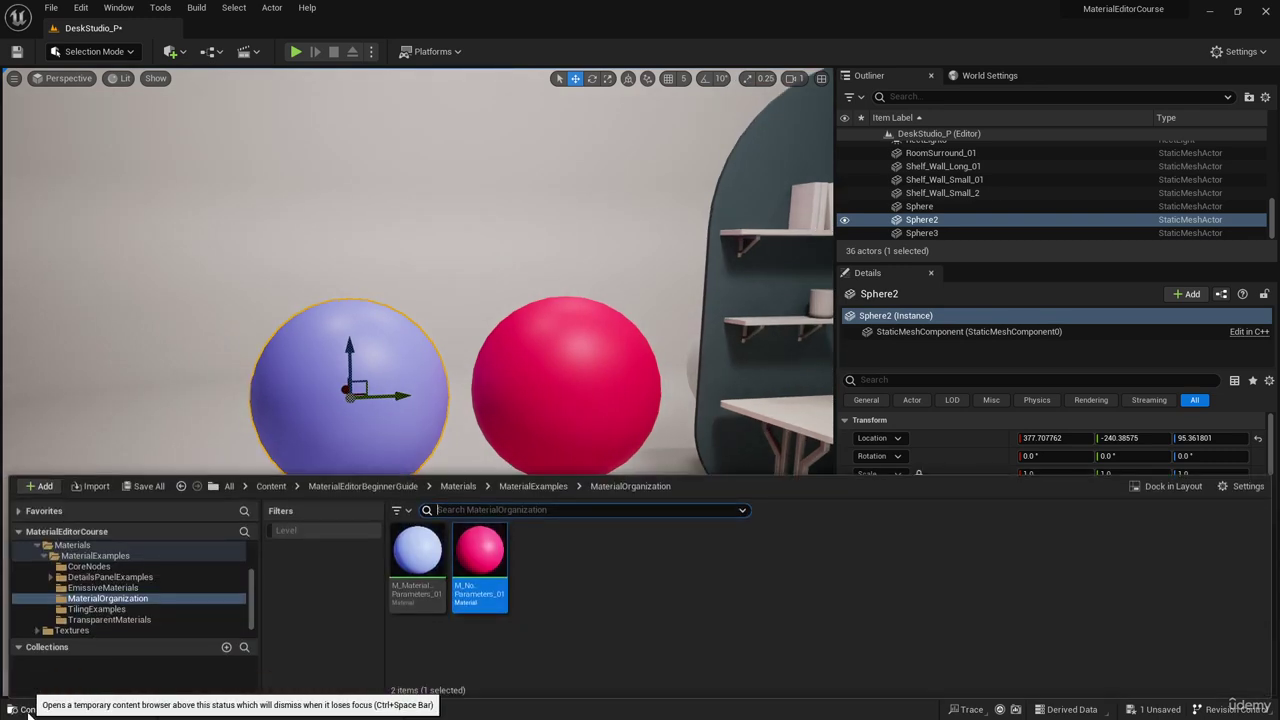
click(425, 558)
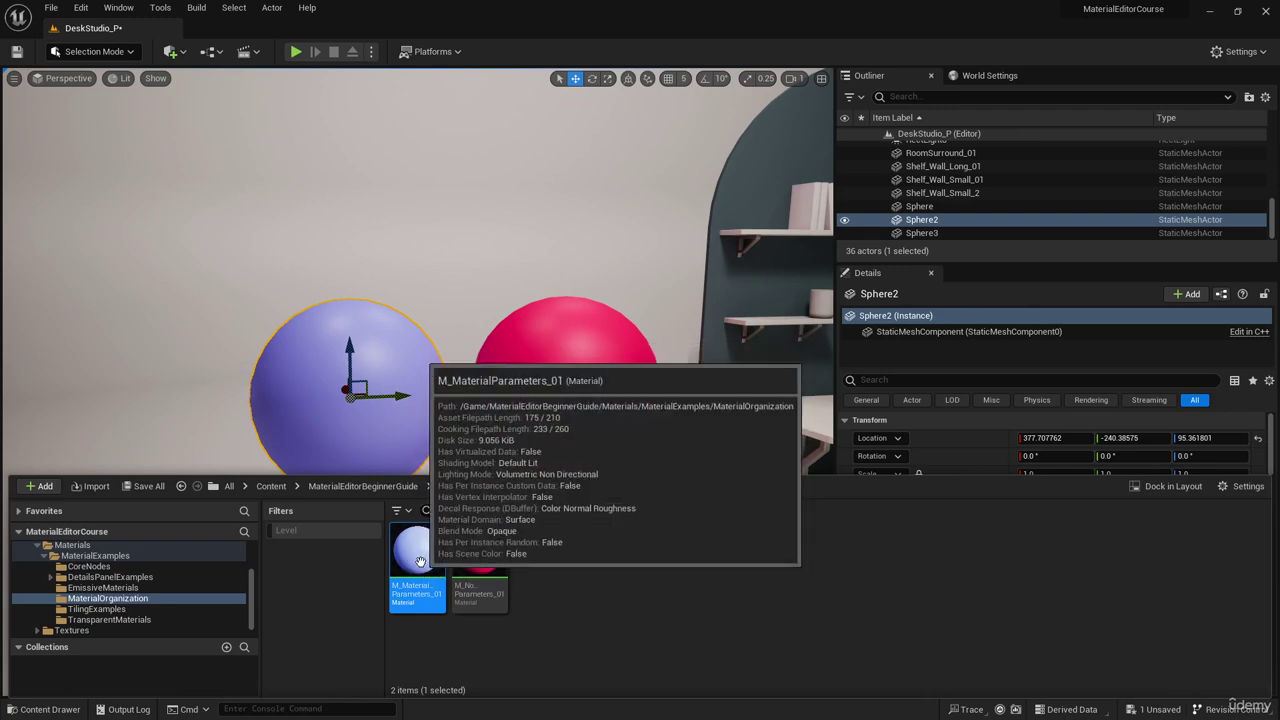
right_click(420, 561)
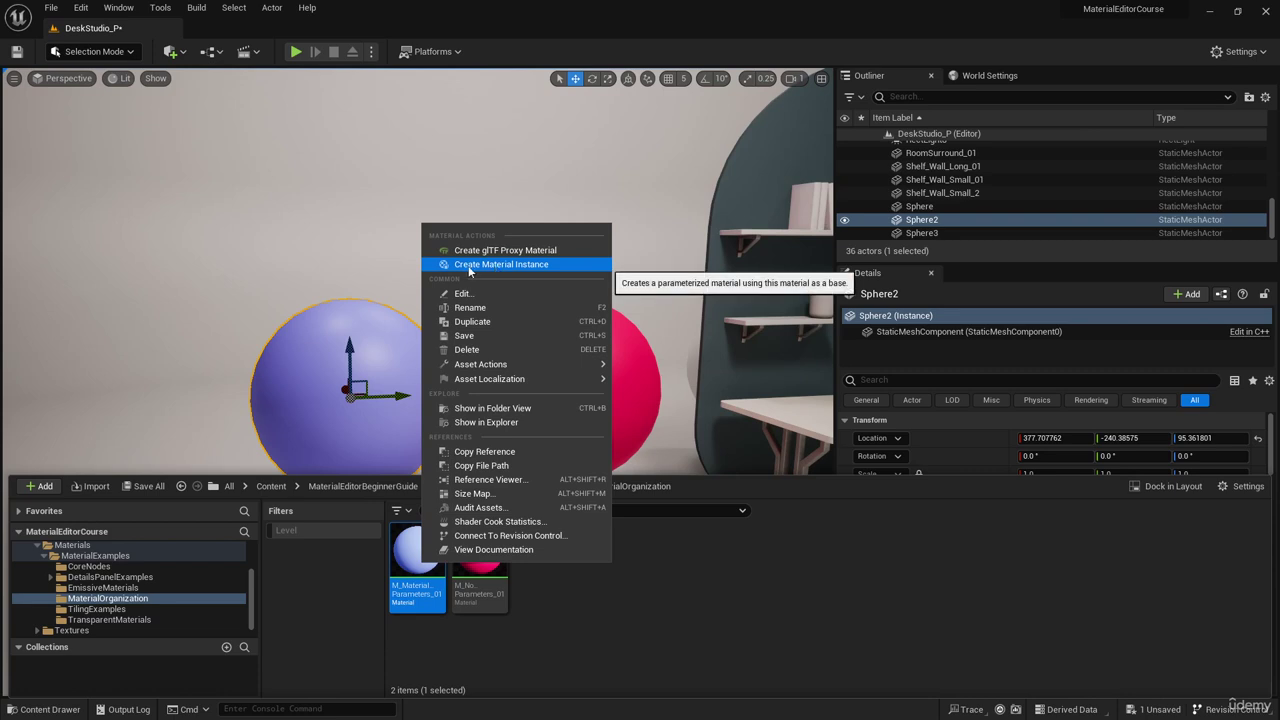
click(535, 266)
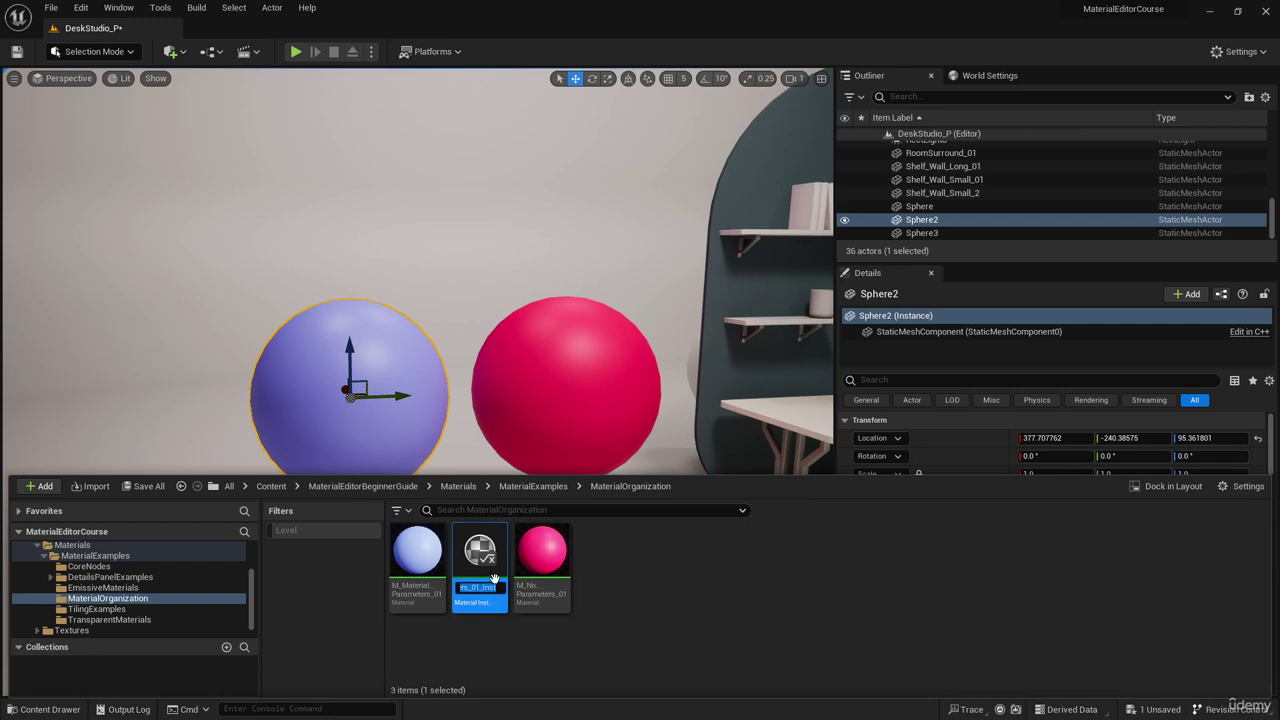
key(Return)
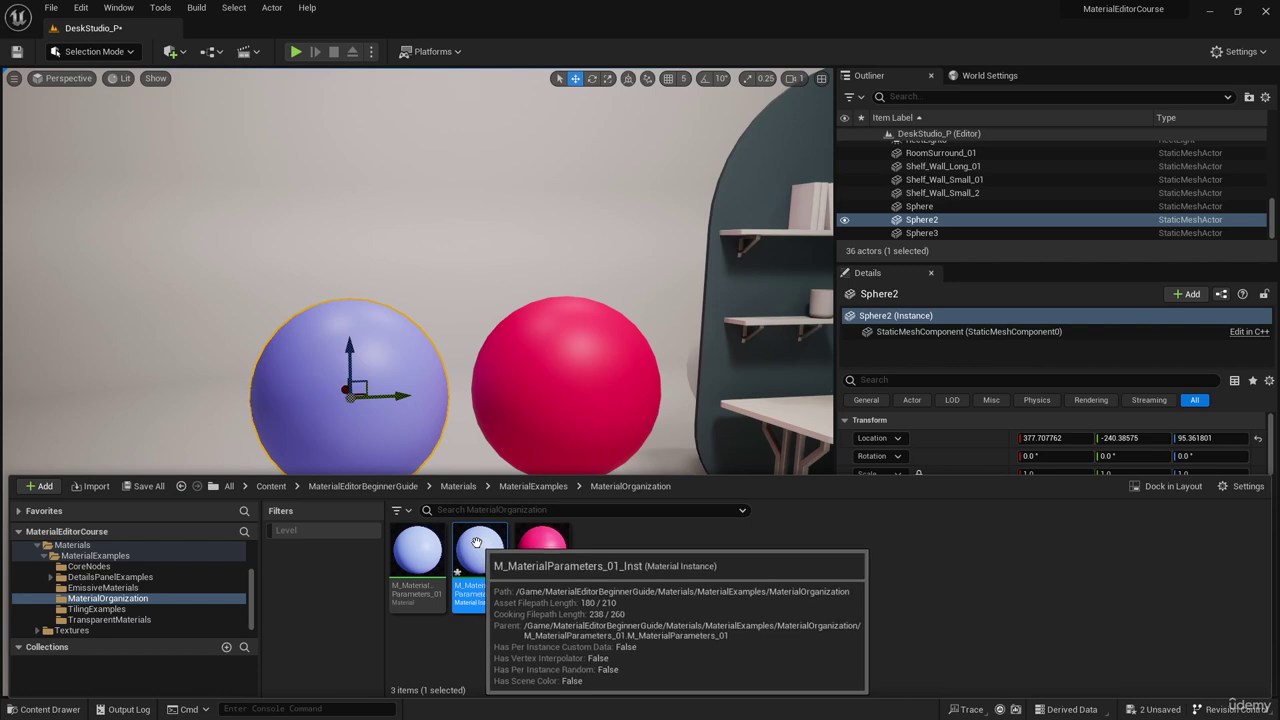
Step: Duplicate the blue sphere and move the copy along the Y axis to about -352, away from the red sphere
scroll(466, 463, down, 4)
key(ctrl+d)
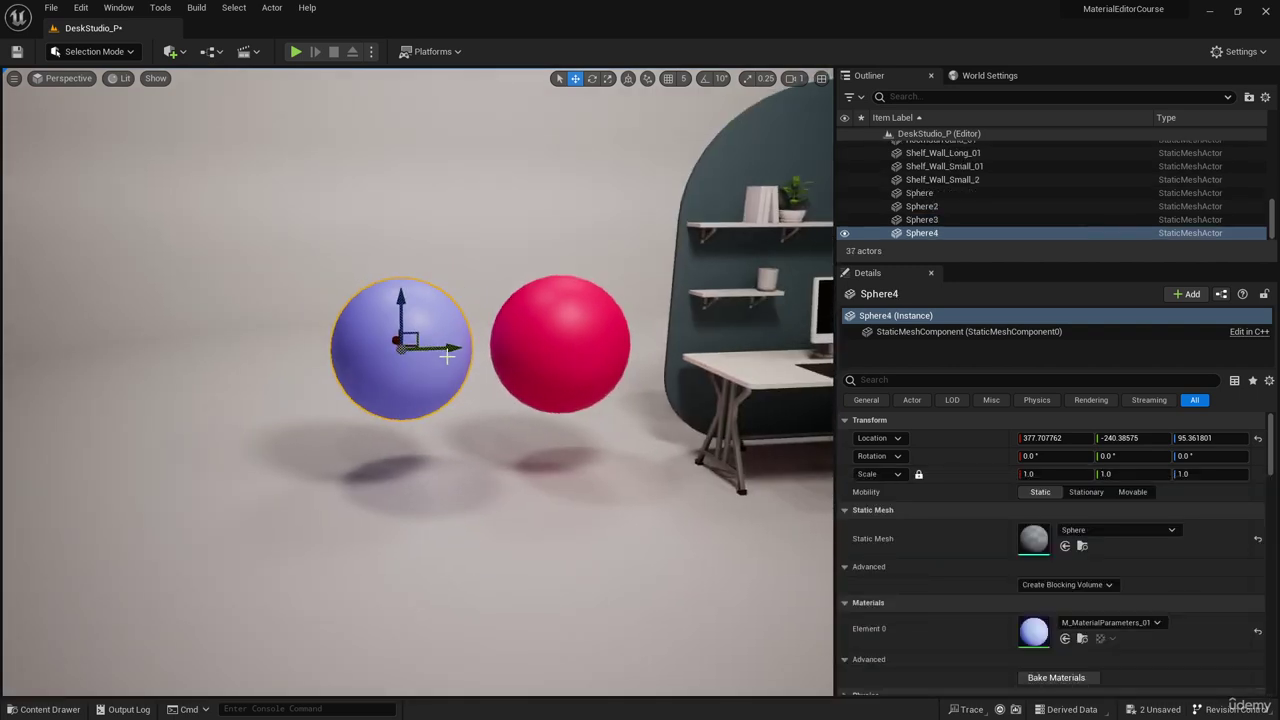
drag(451, 348, 293, 352)
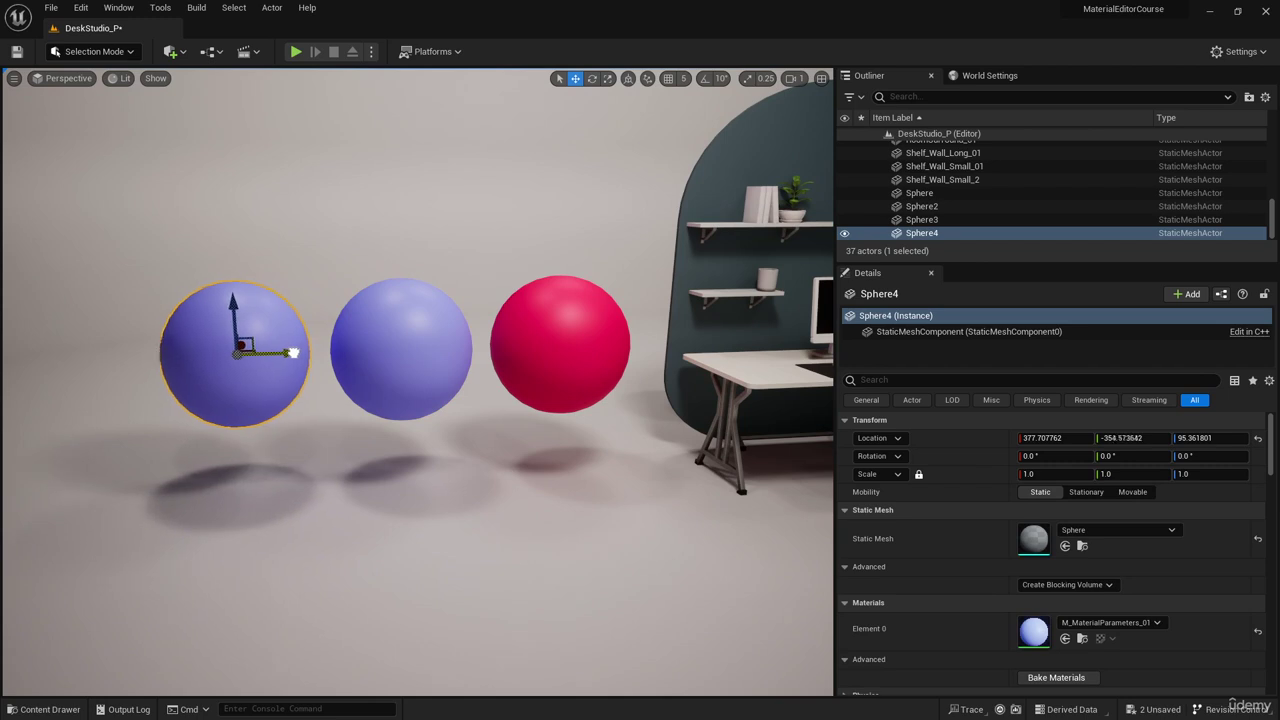
Step: Apply the M_MaterialParameters_01_Inst material instance to Sphere2, the middle sphere
double_click(921, 206)
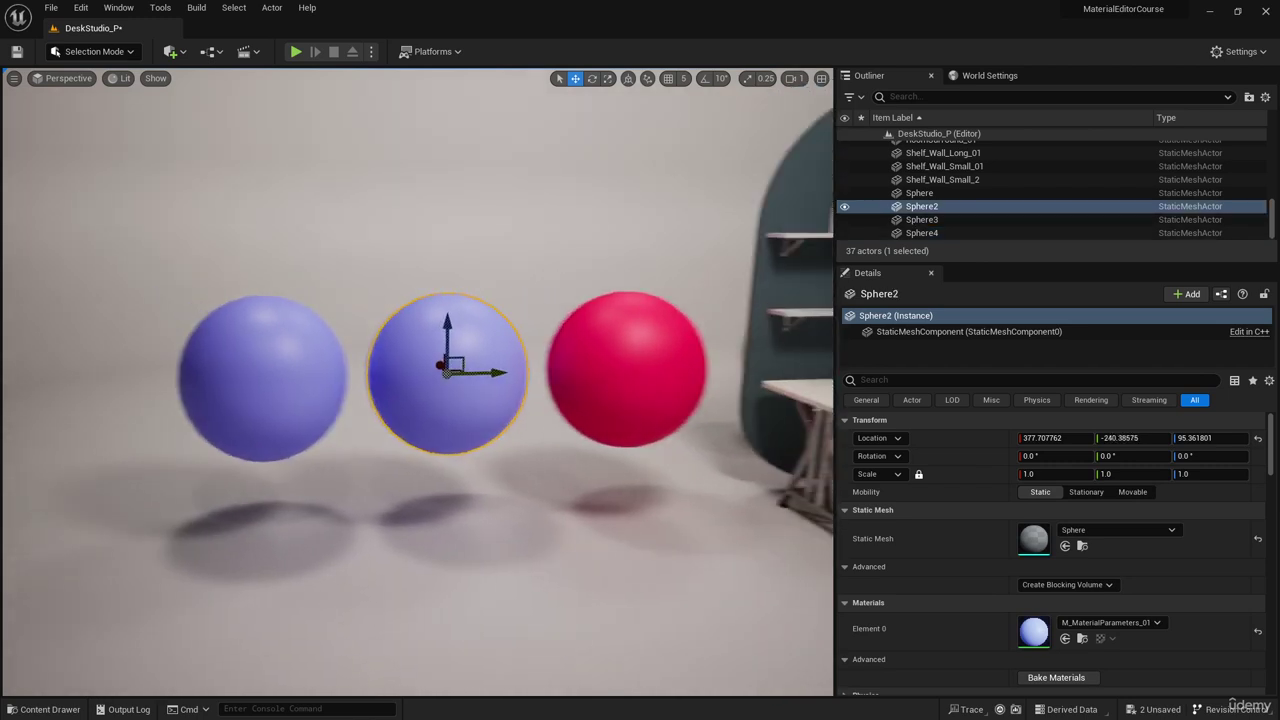
click(43, 709)
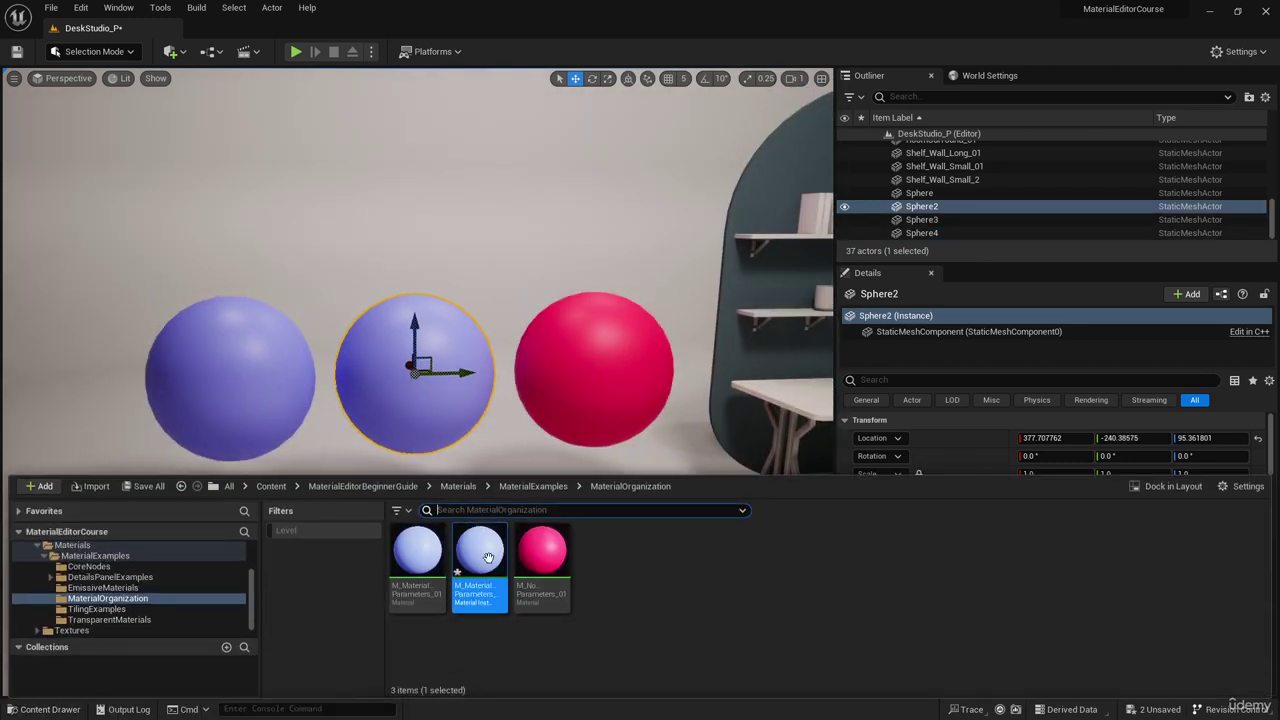
mouse_move(480, 562)
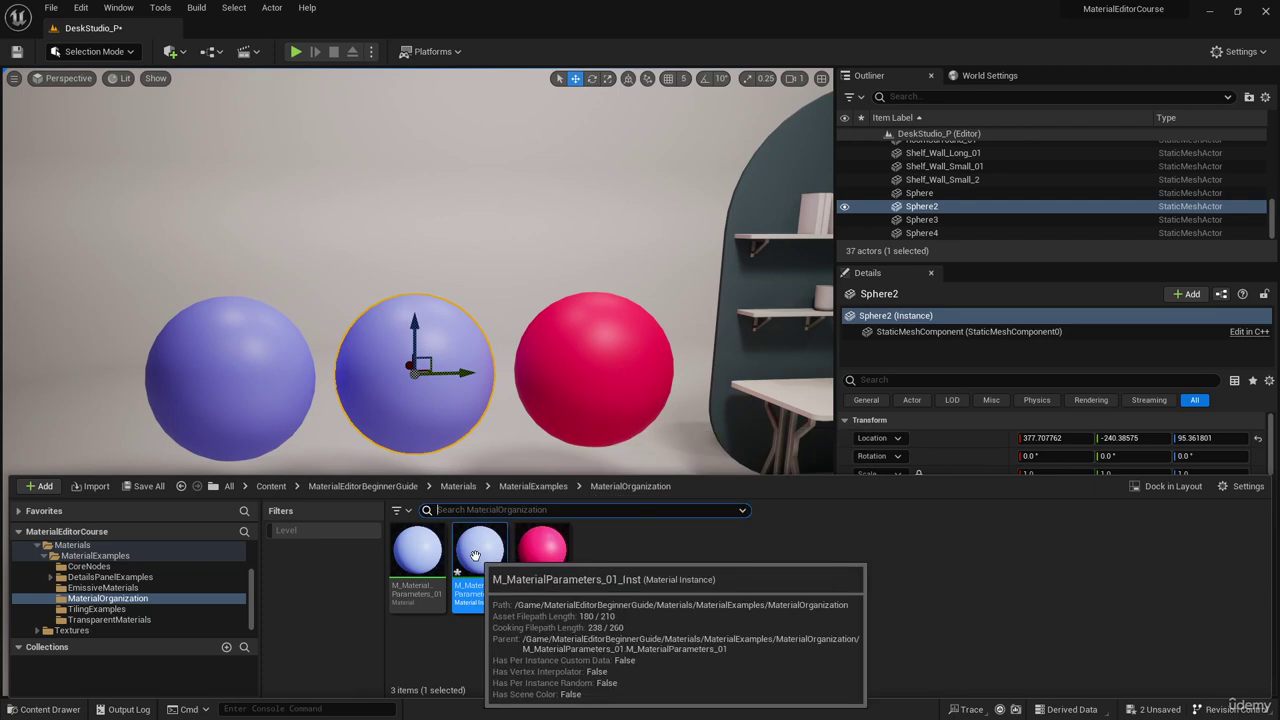
drag(478, 568, 422, 407)
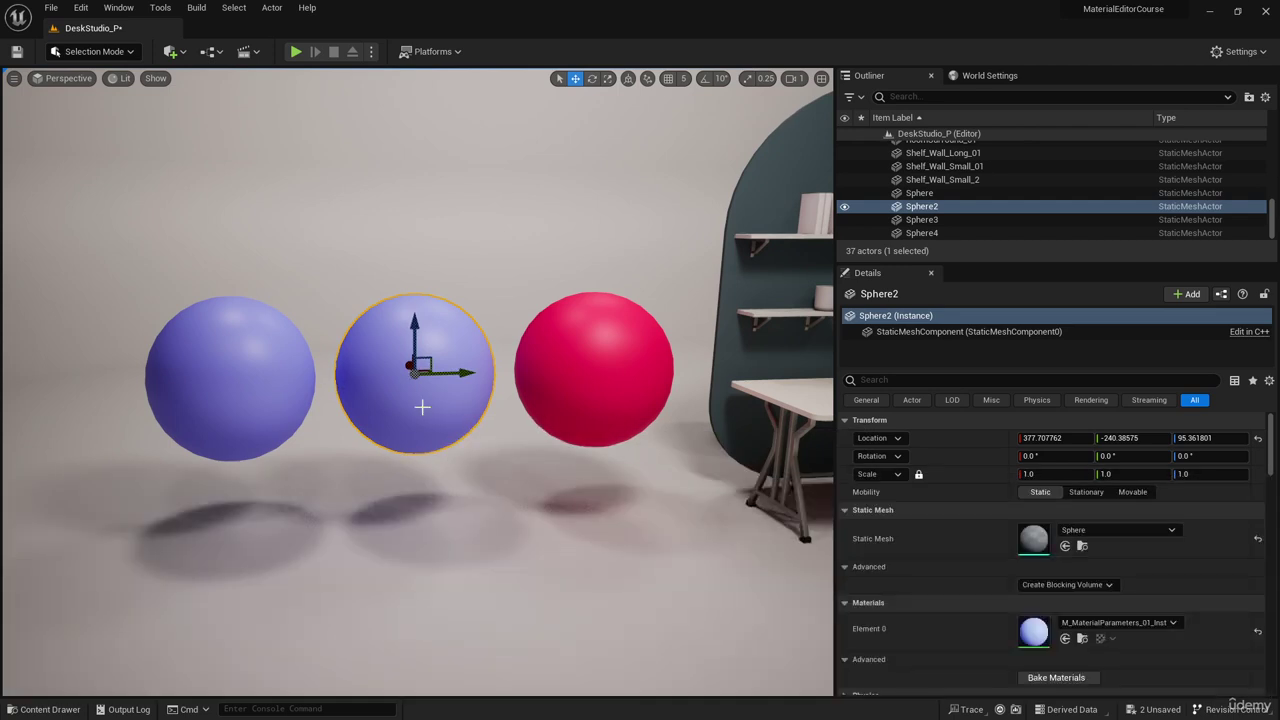
click(424, 407)
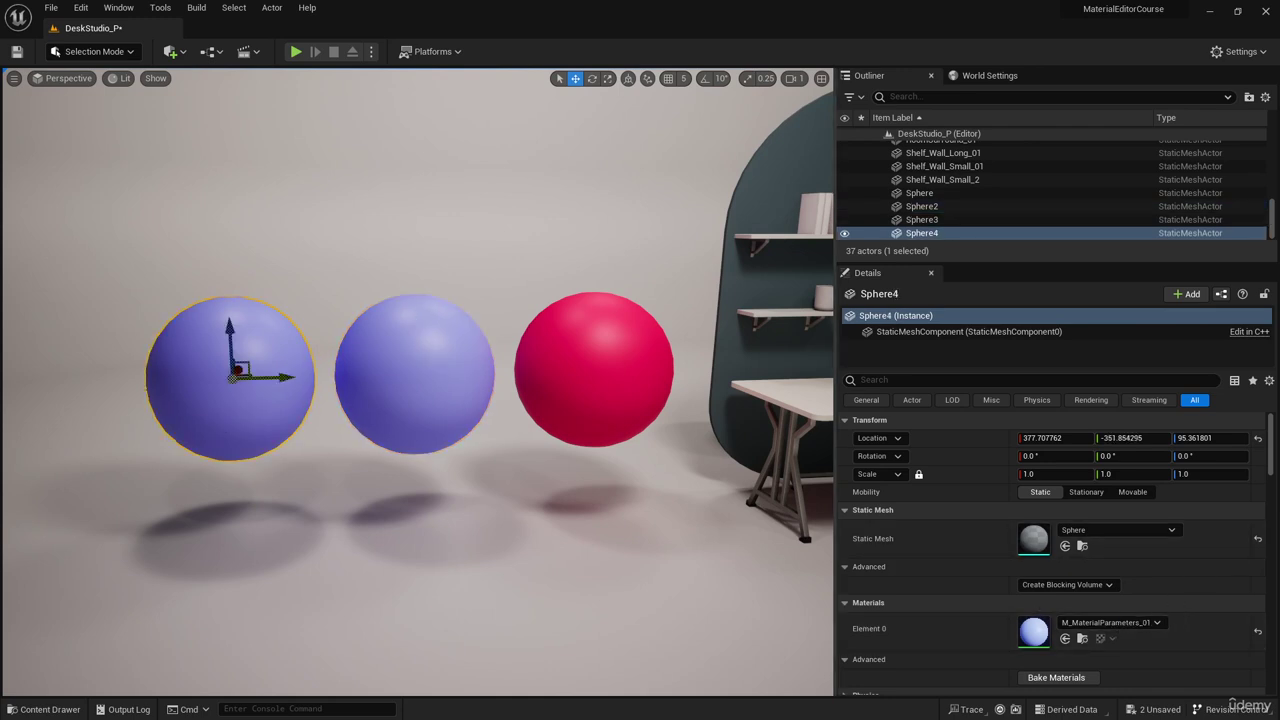
Step: Open the M_MaterialParameters_01_Inst material instance in a maximized editor window
click(42, 709)
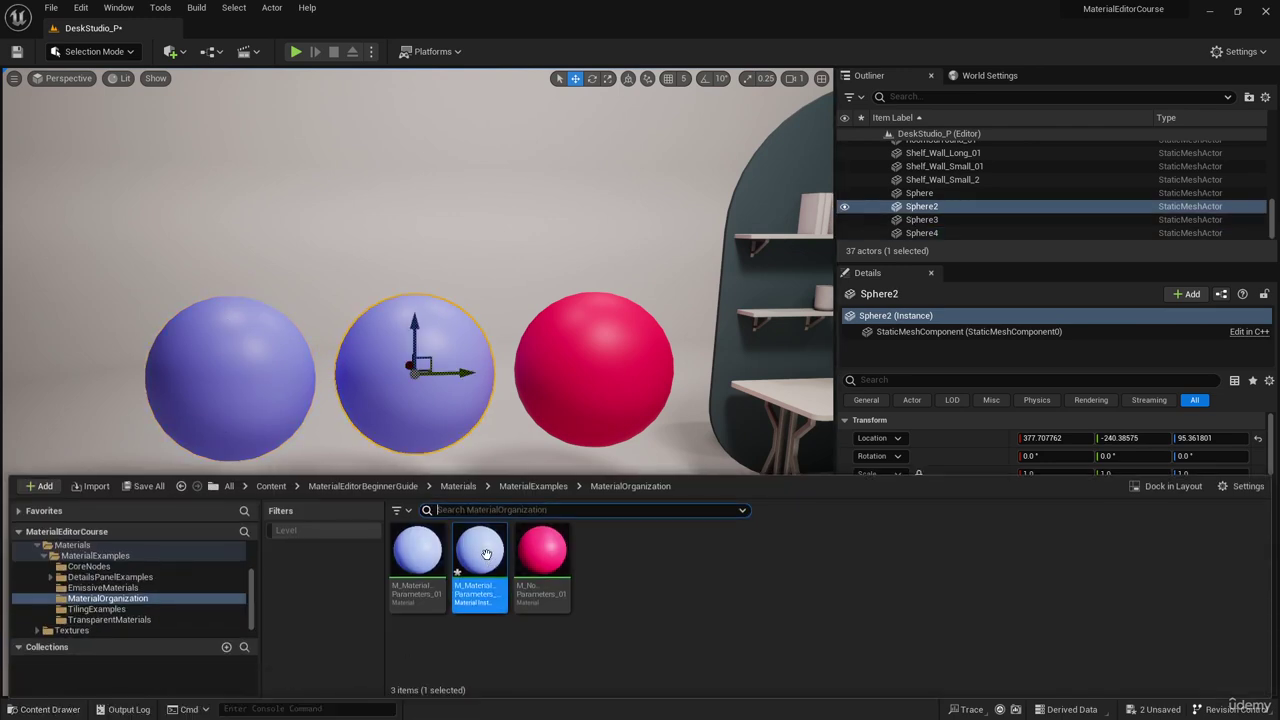
mouse_move(485, 552)
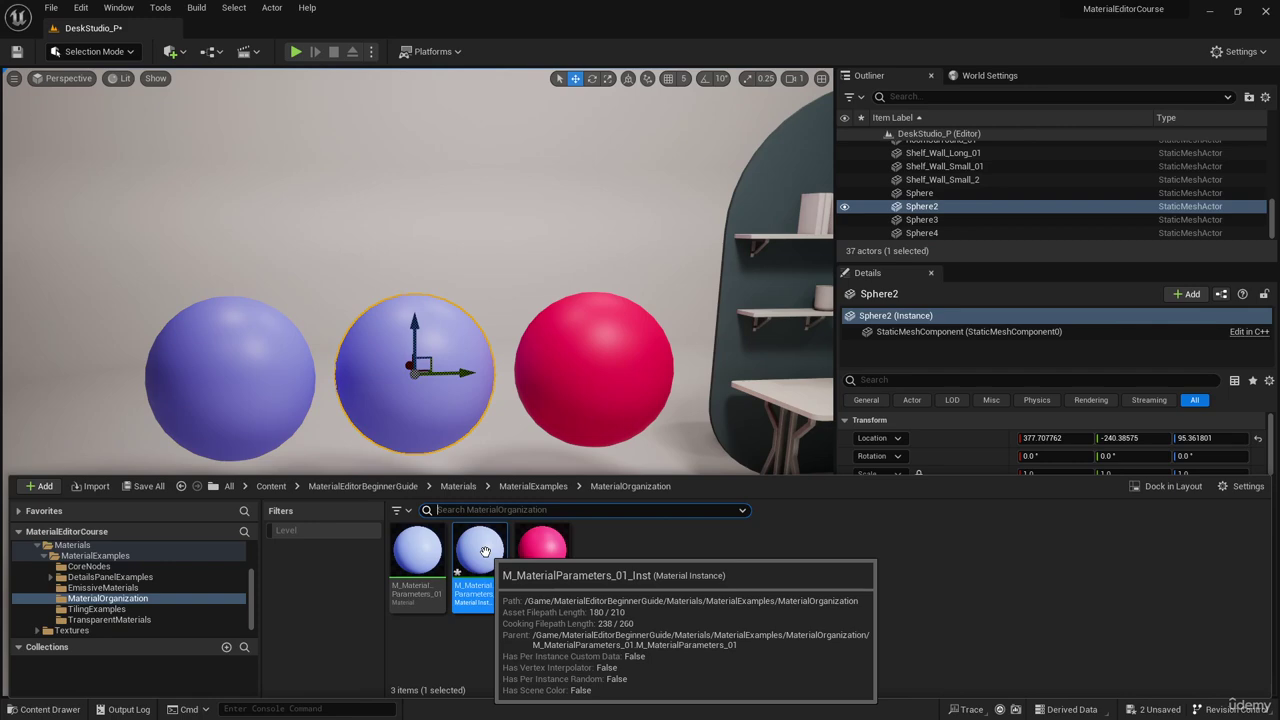
double_click(485, 552)
drag(741, 122, 681, 127)
double_click(725, 116)
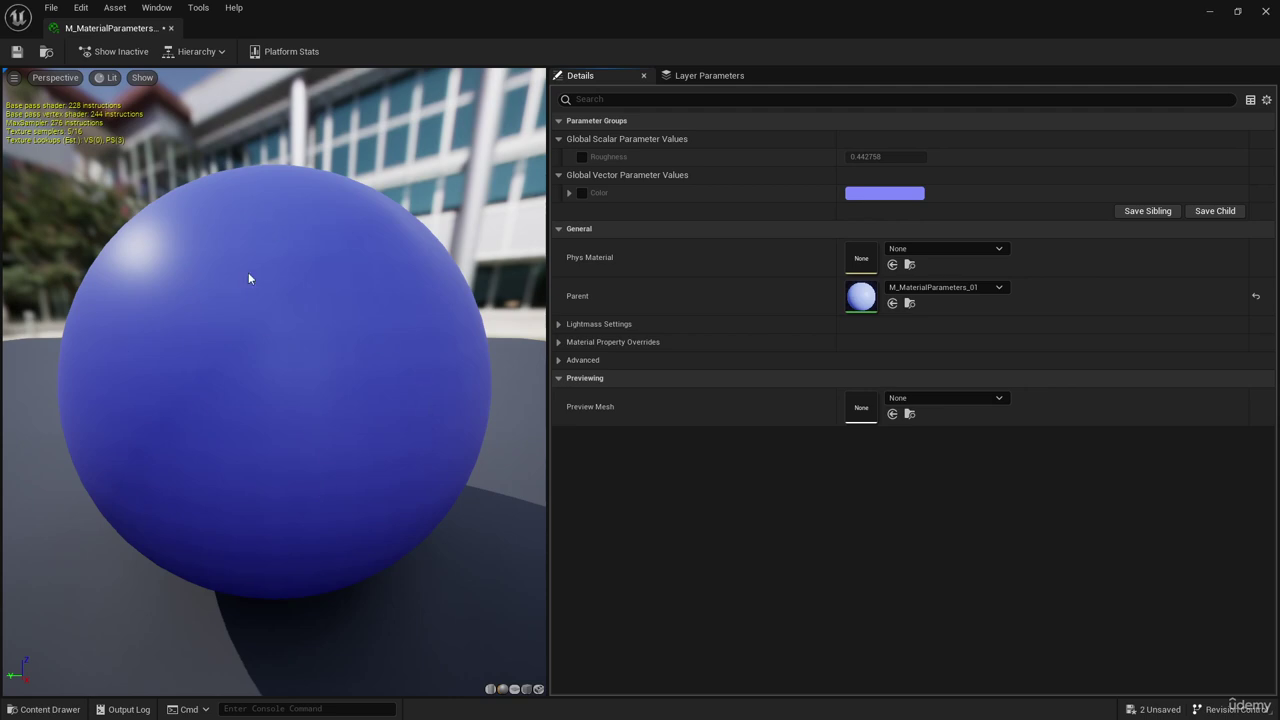
Step: Enable the Color parameter override and choose a pink with hex sRGB FB93C7FF
drag(378, 371, 378, 410)
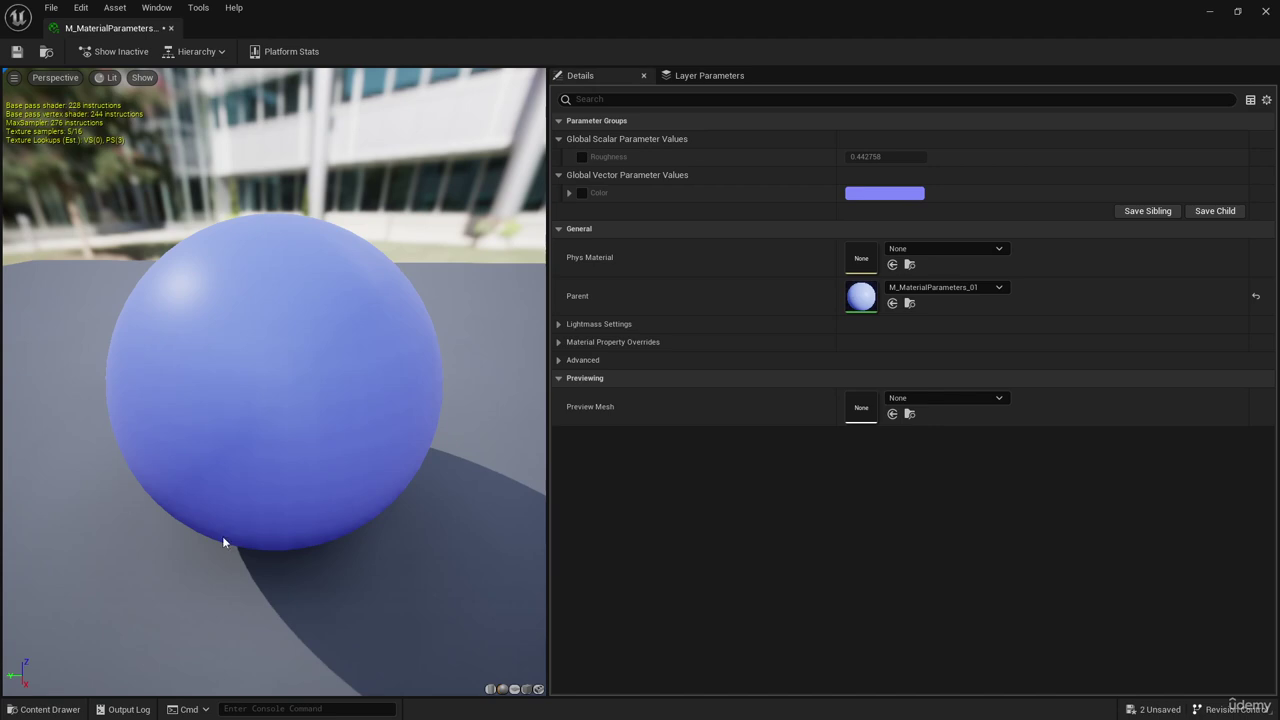
click(582, 193)
click(895, 193)
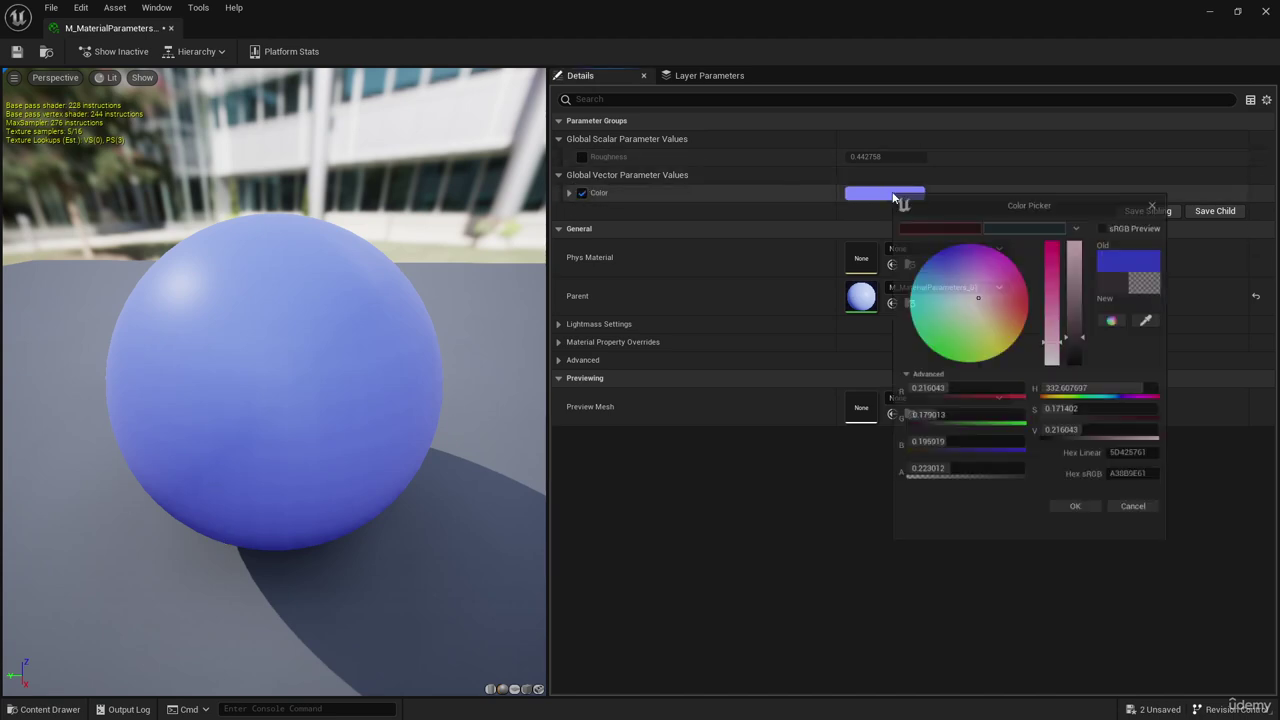
click(1015, 291)
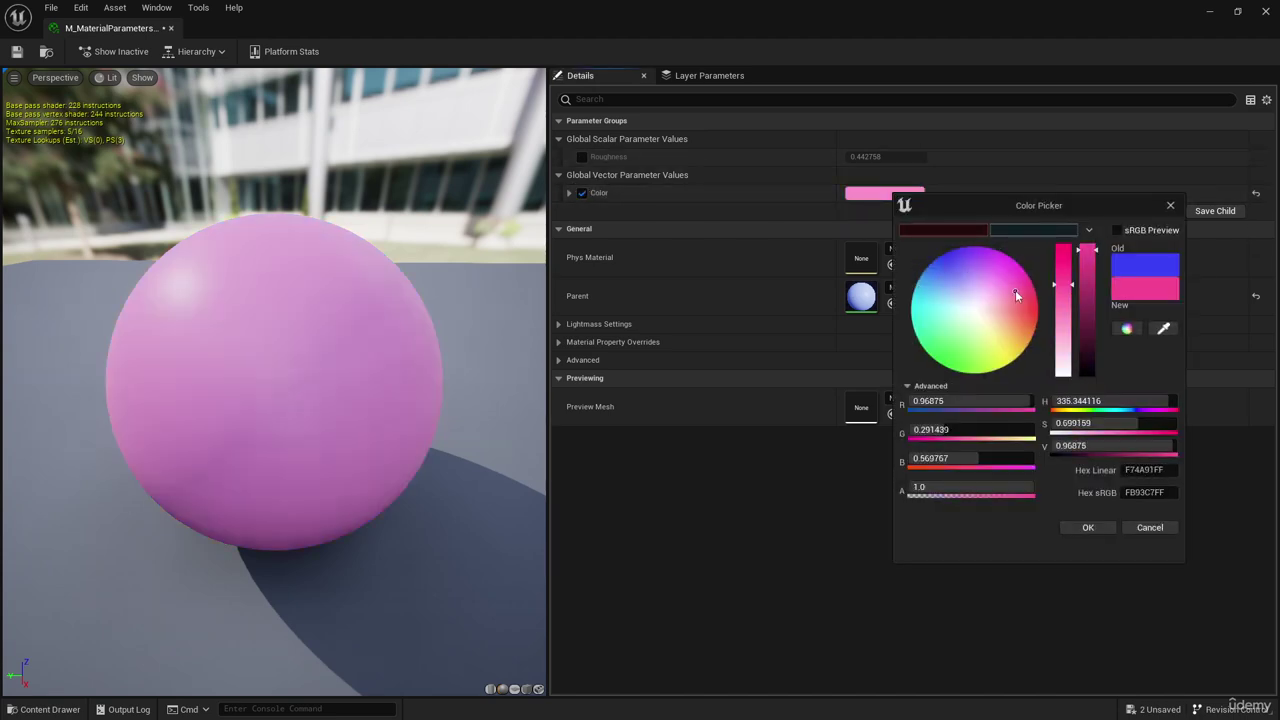
Step: Enable the Roughness override, lower it to about 0.17, and accept the chosen color
click(581, 158)
drag(888, 157, 835, 157)
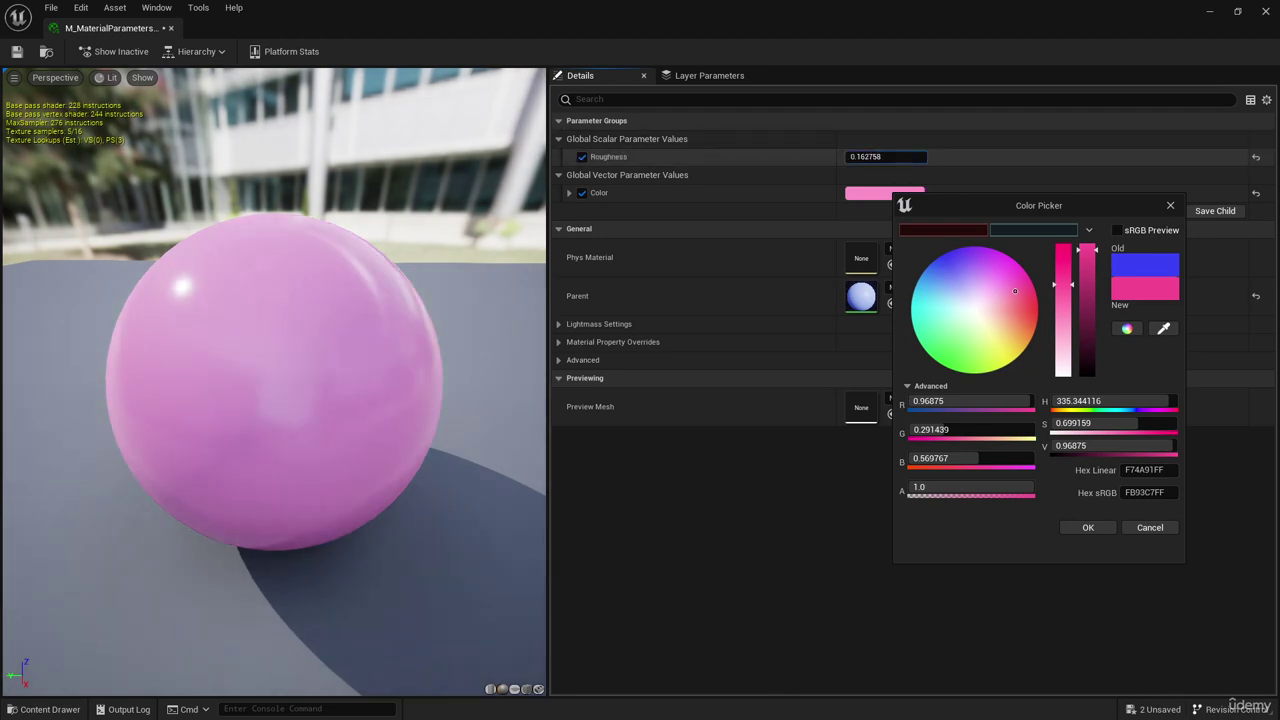
click(1085, 529)
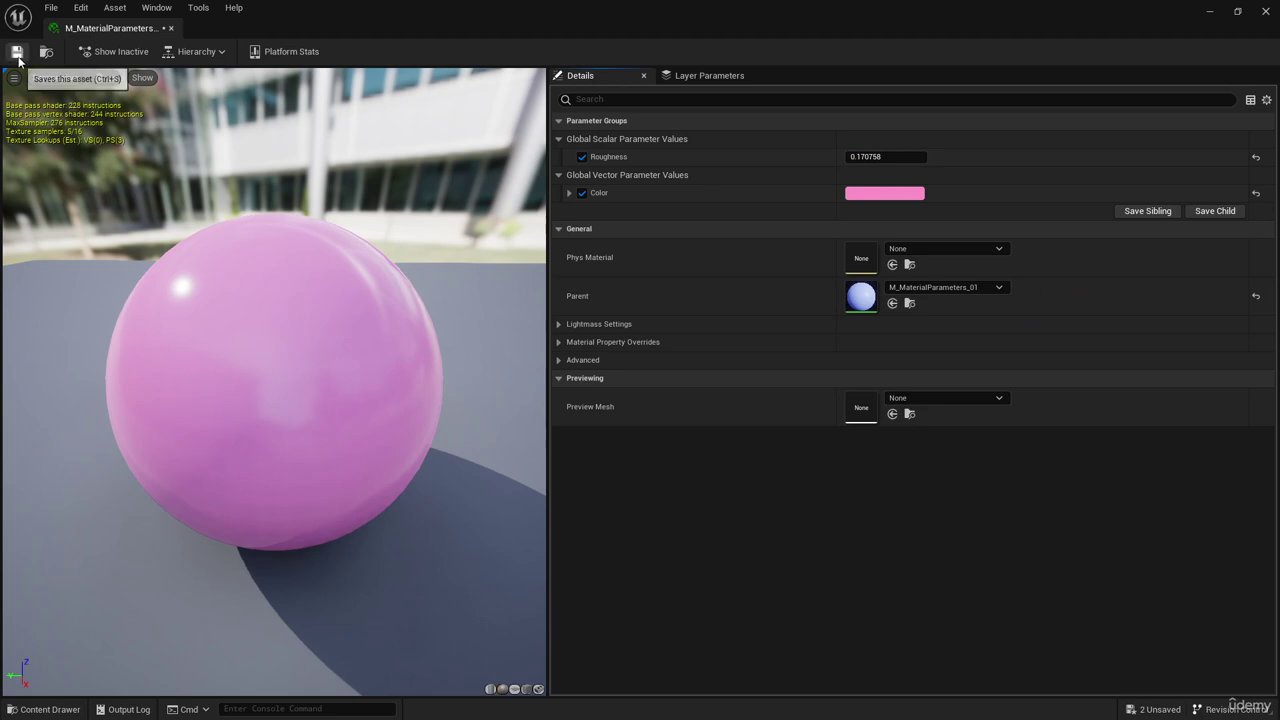
Step: With the instance editor moved clear of the level's spheres, adjust Color to a slightly deeper pink and save the instance
drag(383, 18, 966, 131)
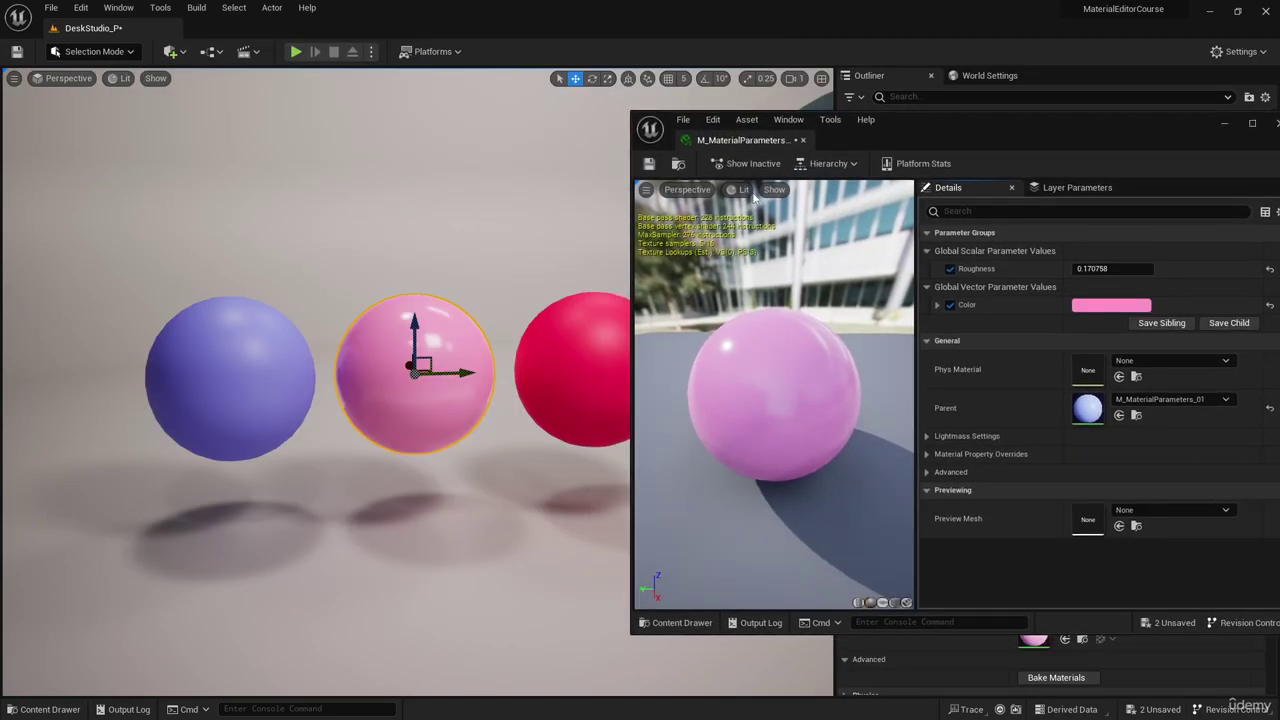
click(1111, 305)
drag(989, 413, 980, 389)
click(1006, 639)
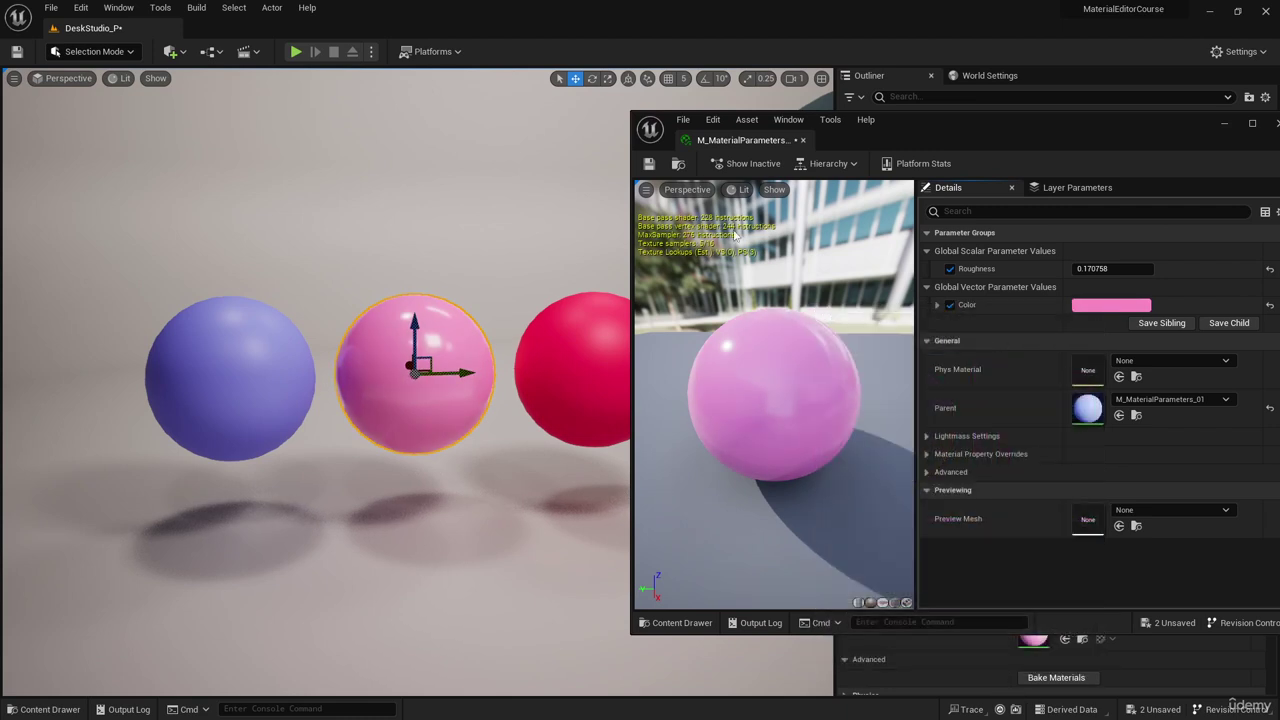
click(648, 163)
click(214, 381)
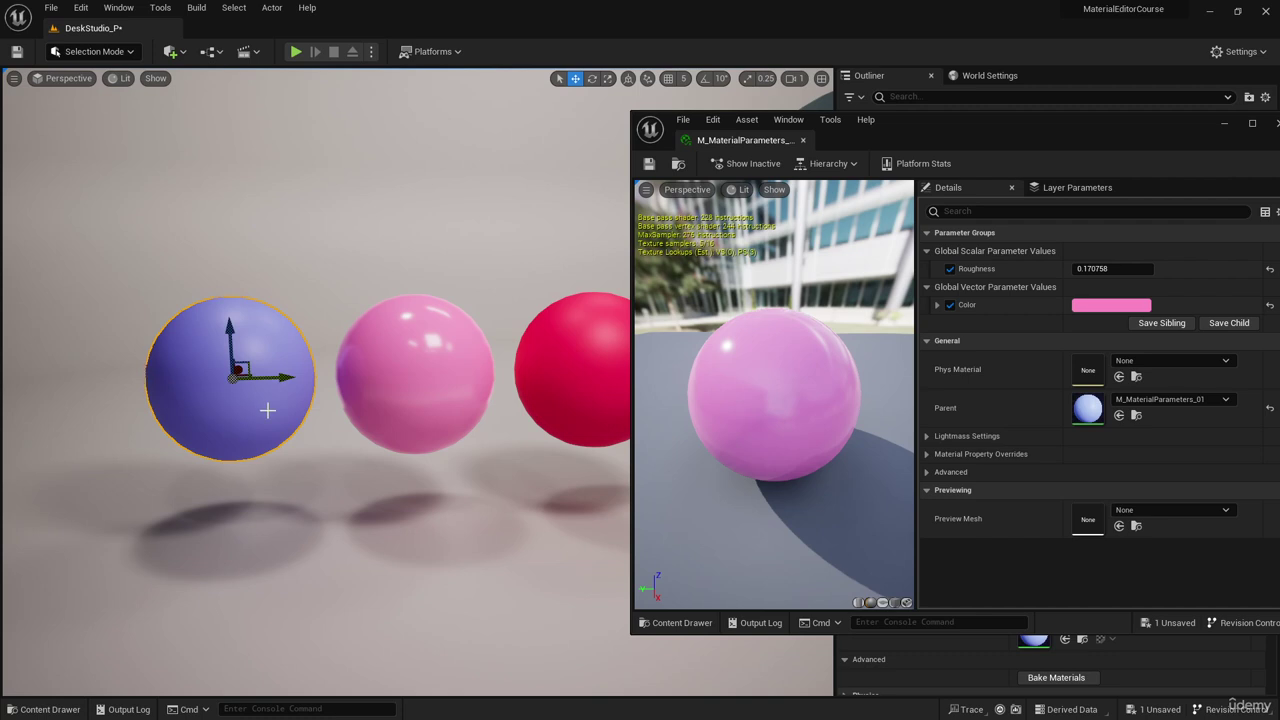
click(421, 406)
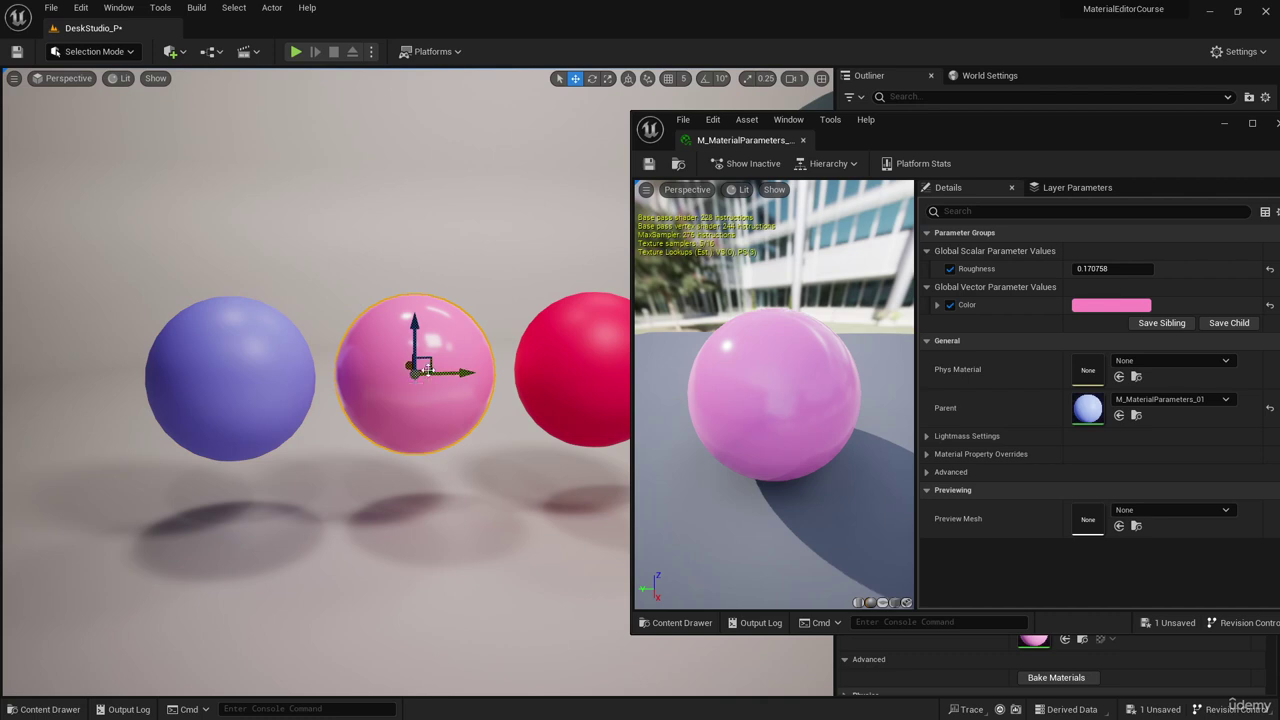
click(222, 361)
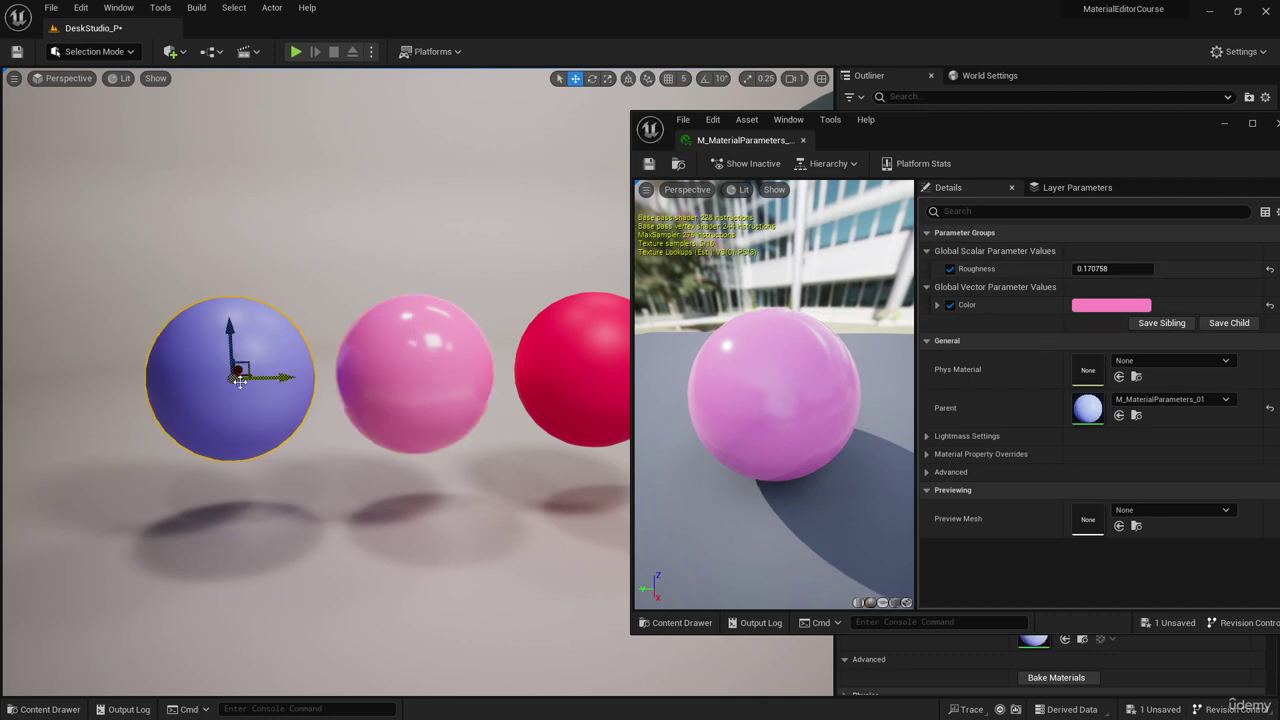
click(456, 383)
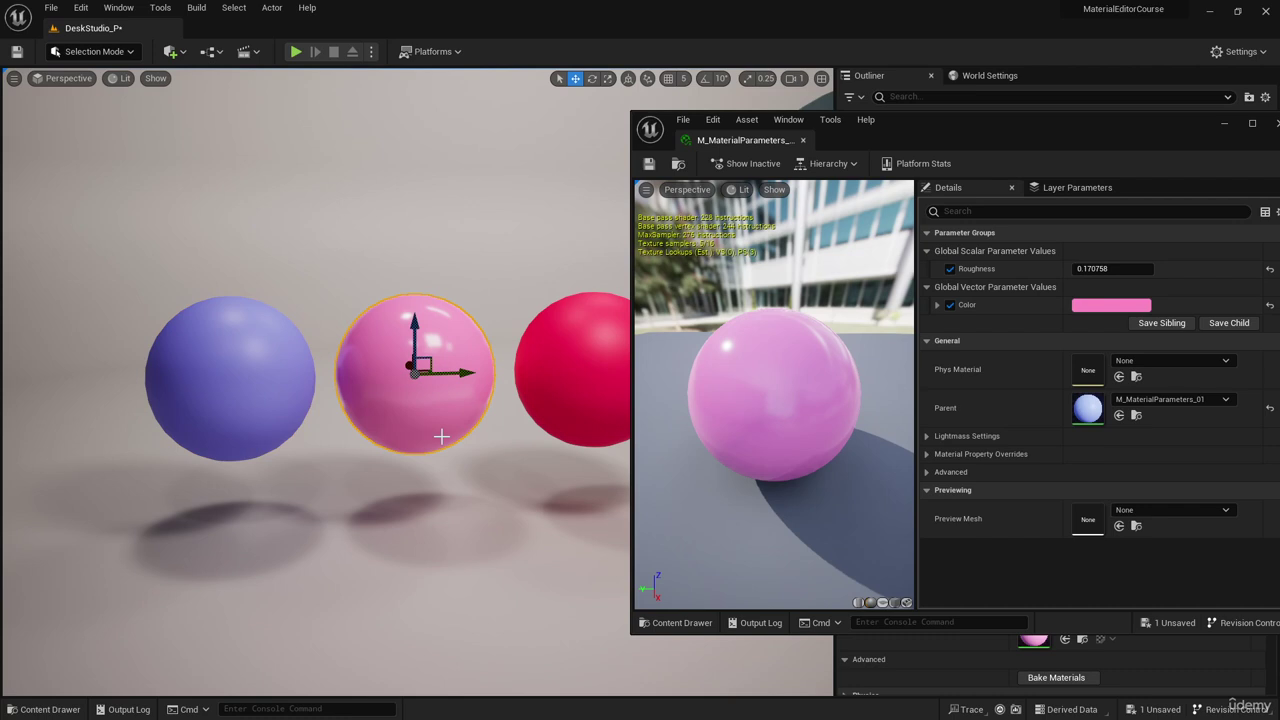
Step: Create a second material instance from the M_MaterialParameters_01 material, keeping its default name
click(40, 709)
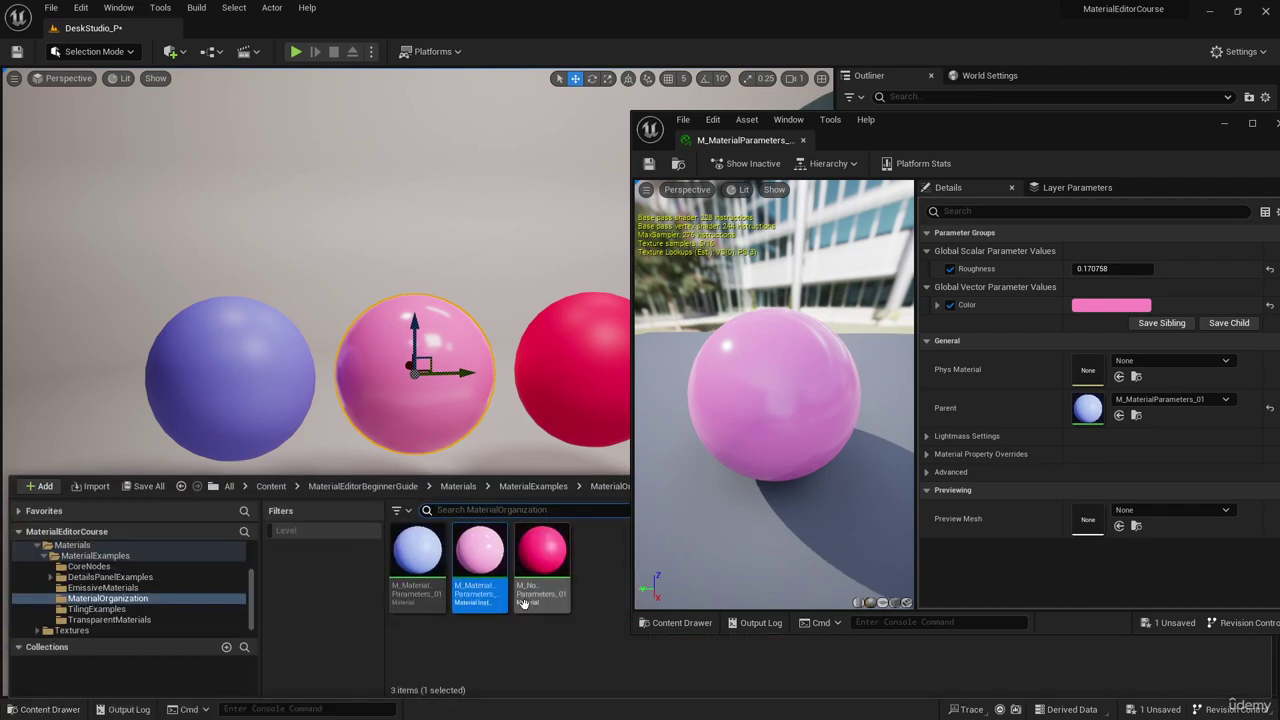
right_click(421, 549)
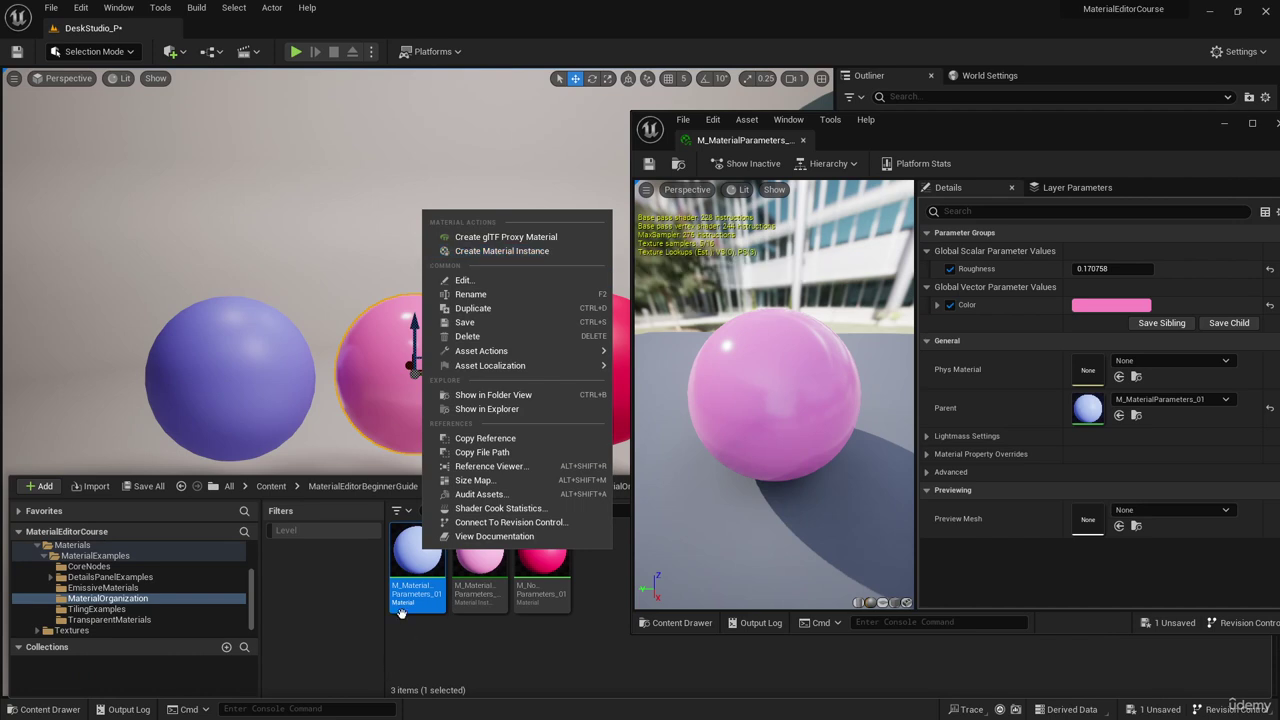
click(521, 254)
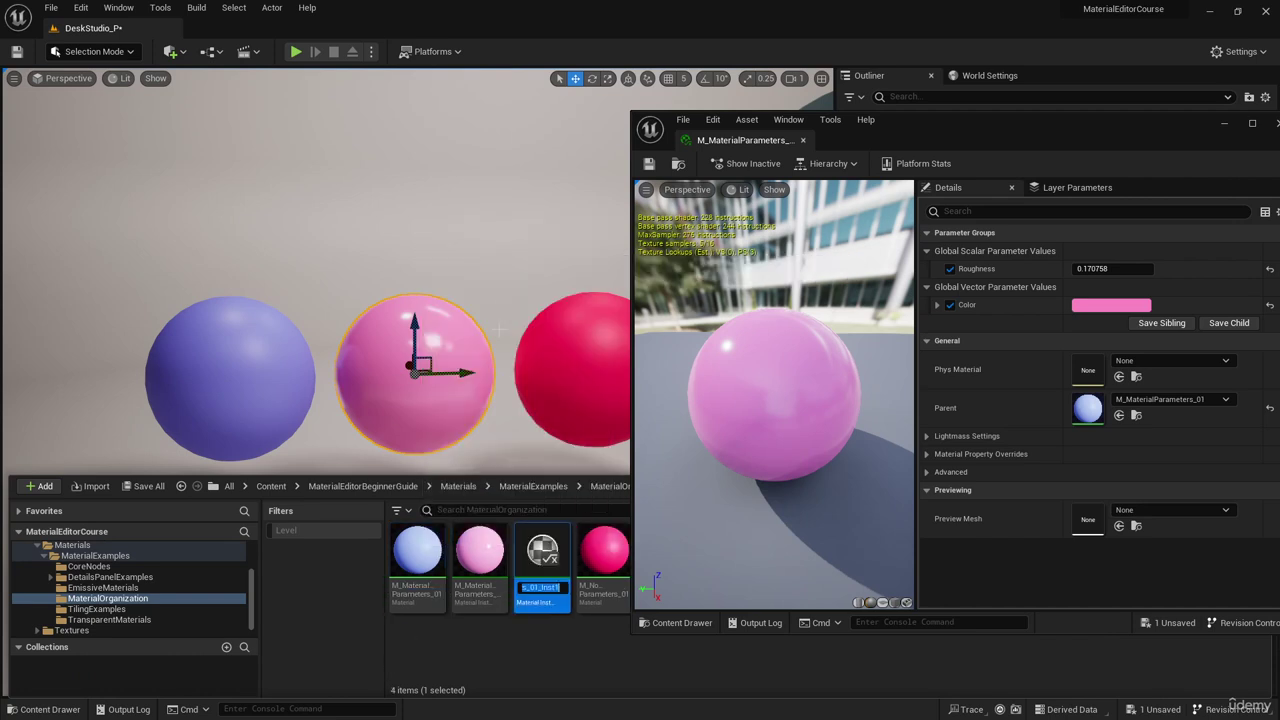
key(Return)
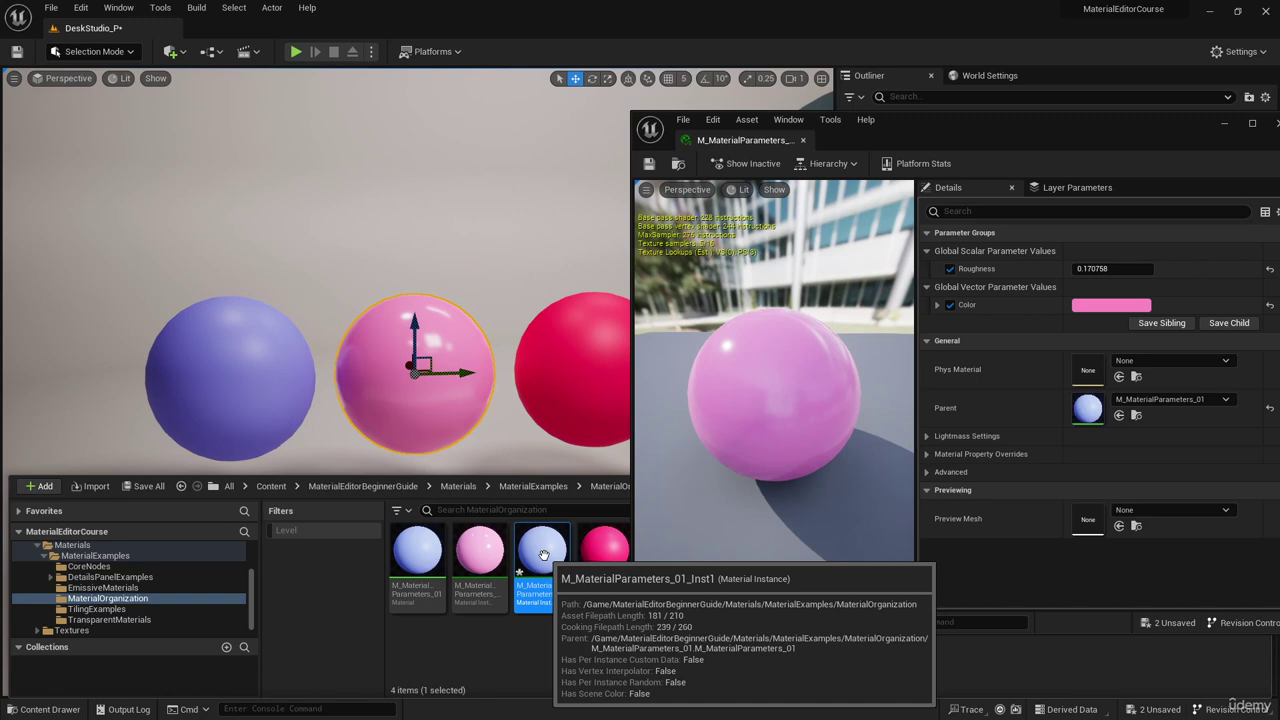
Step: Duplicate the pink sphere straight above the original and apply the M_MaterialParameters_01_Inst1 material instance to the copy
click(405, 292)
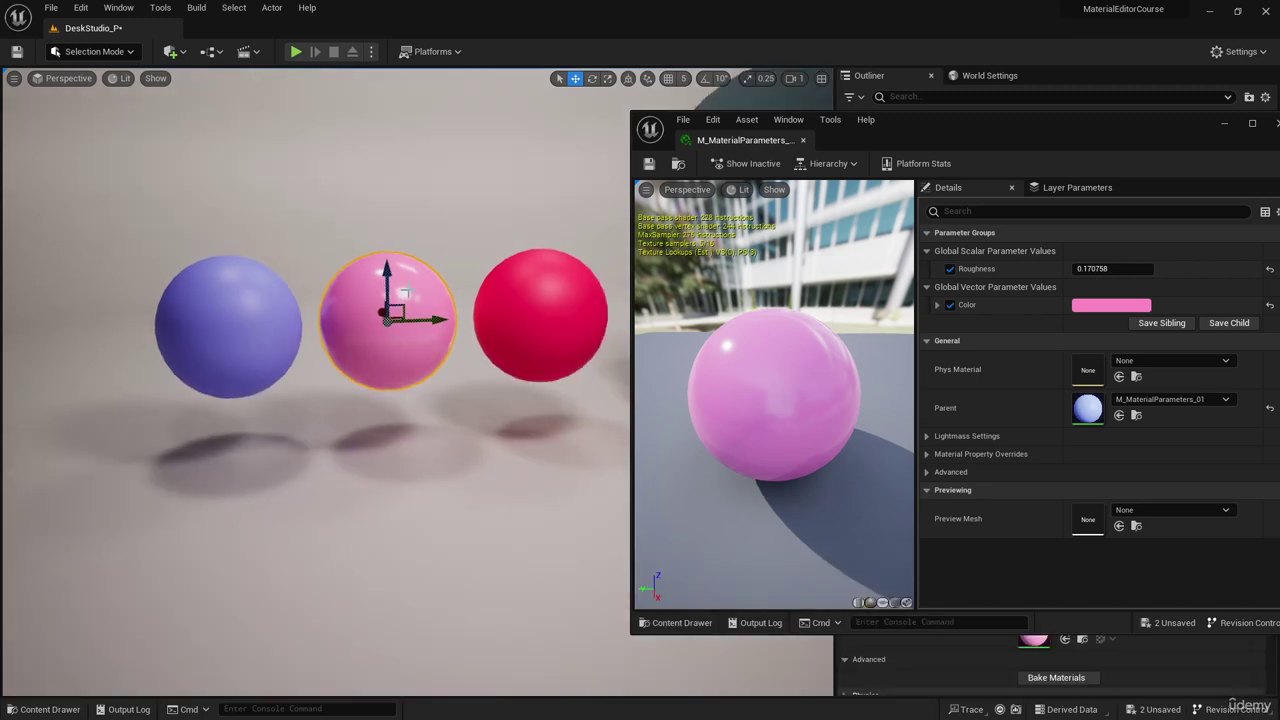
alt+drag(405, 292, 400, 152)
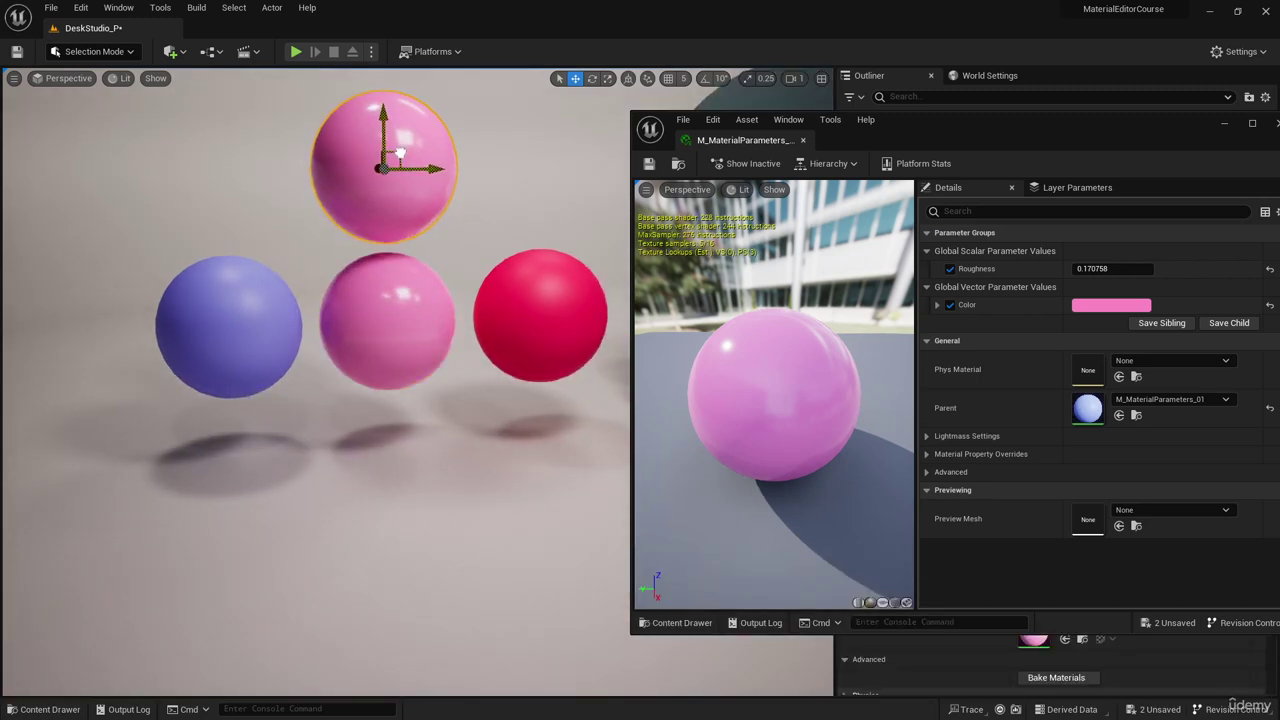
click(44, 709)
drag(541, 580, 400, 204)
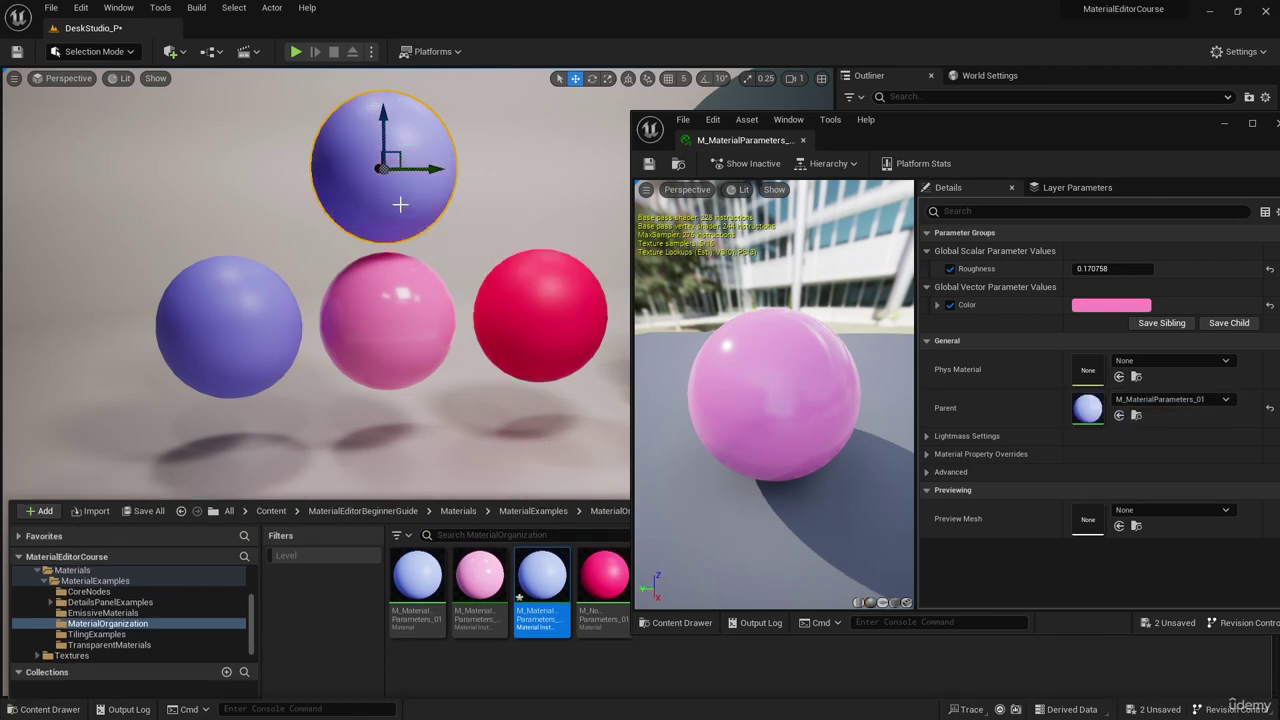
Step: Open the M_MaterialParameters_01_Inst1 instance and override its Color parameter with a mint green
click(41, 709)
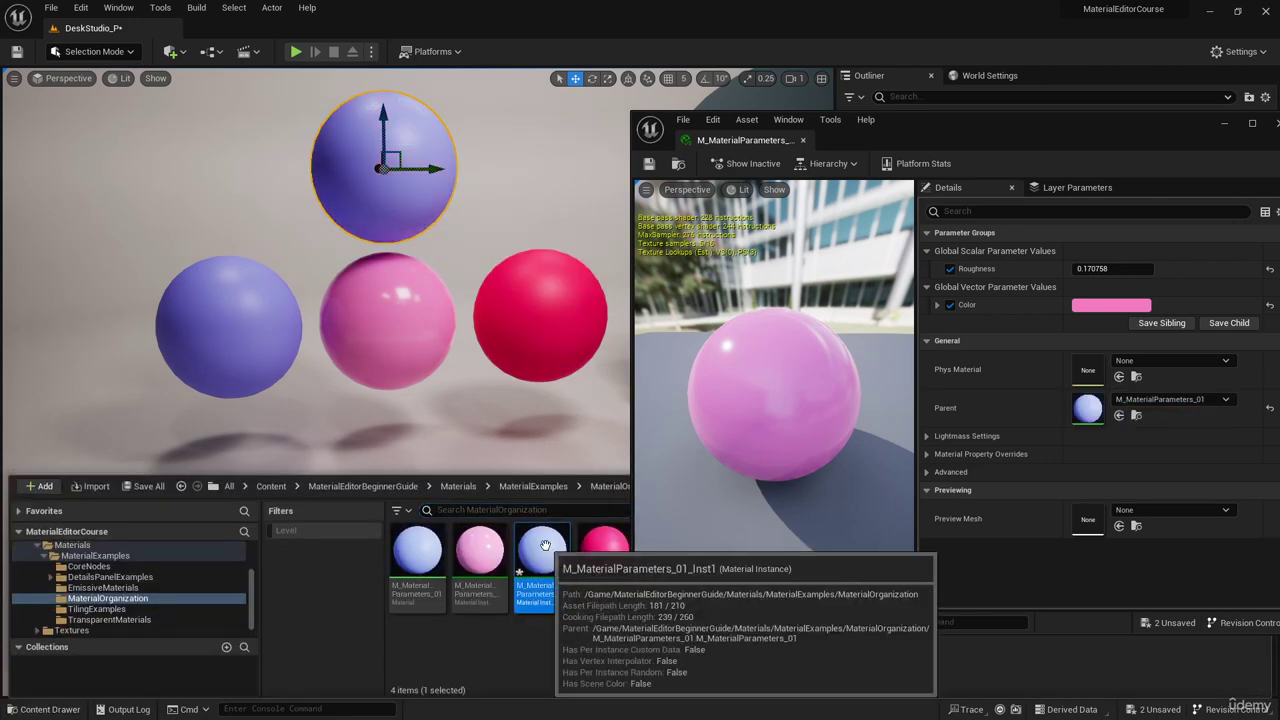
double_click(543, 560)
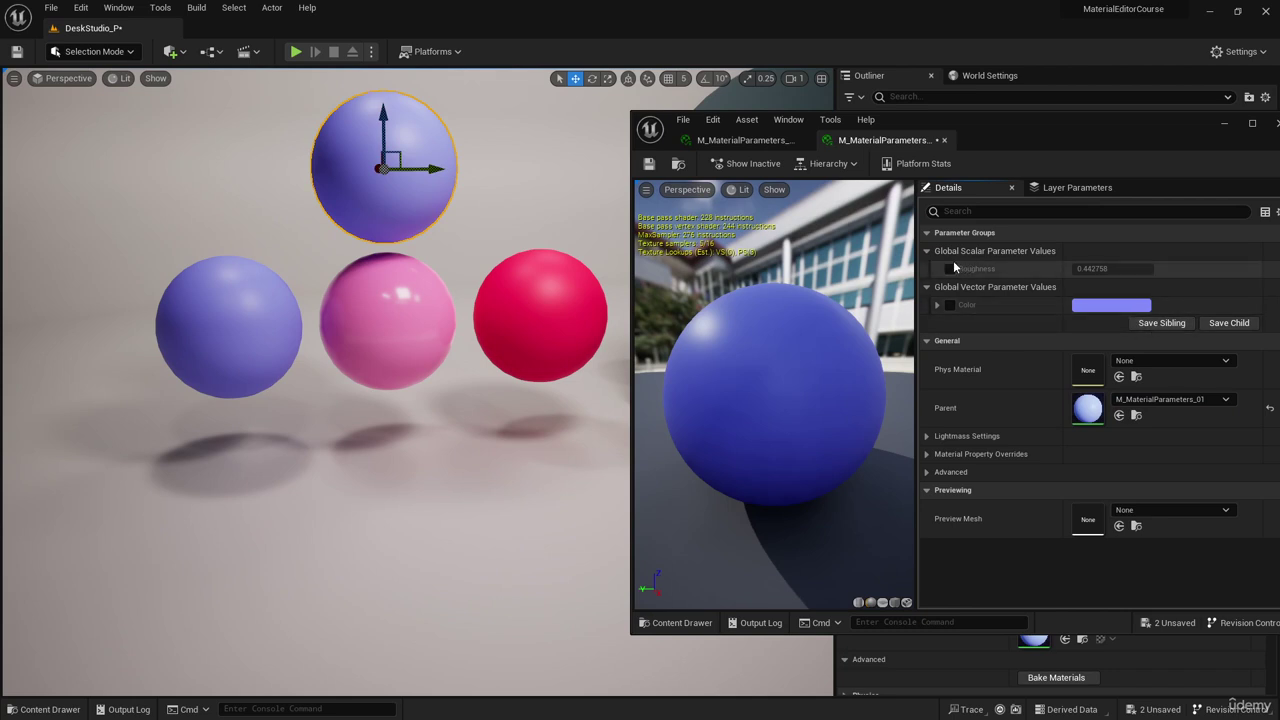
click(1110, 305)
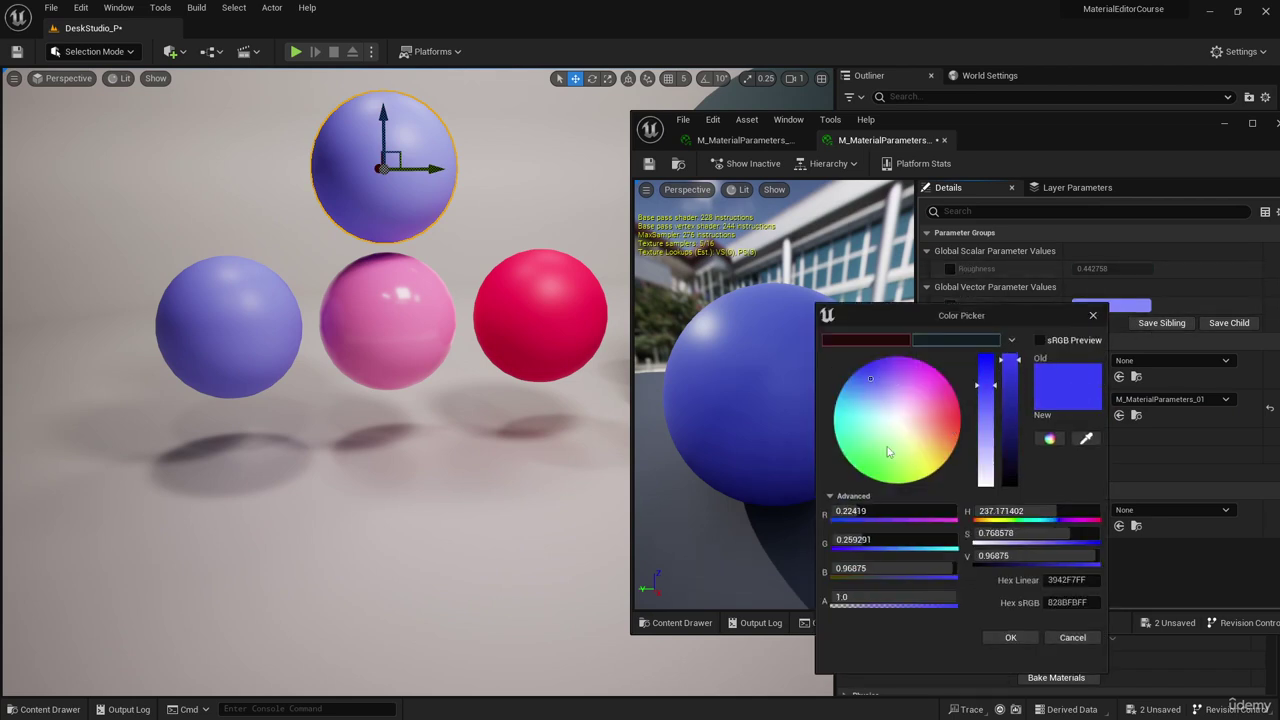
drag(887, 452, 855, 455)
click(1010, 637)
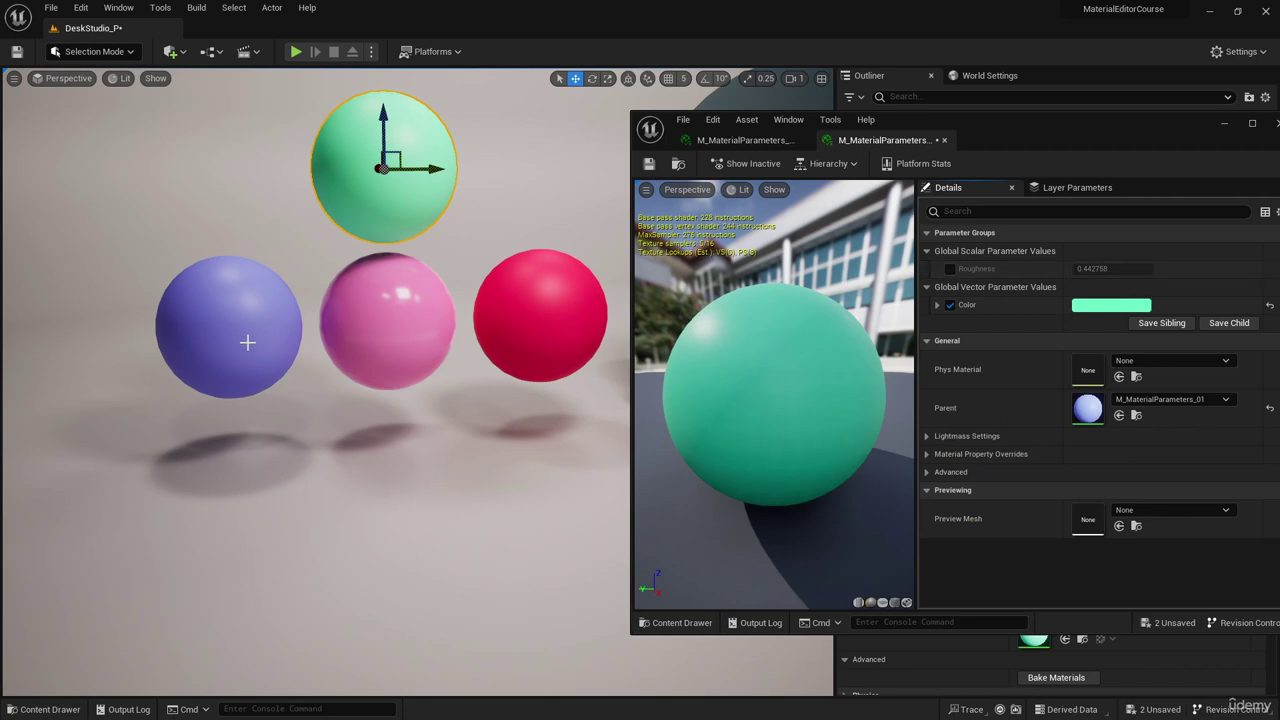
Step: Open the parent material M_MaterialParameters_01 and set the Roughness parameter's default value to 0.1
click(193, 330)
click(42, 709)
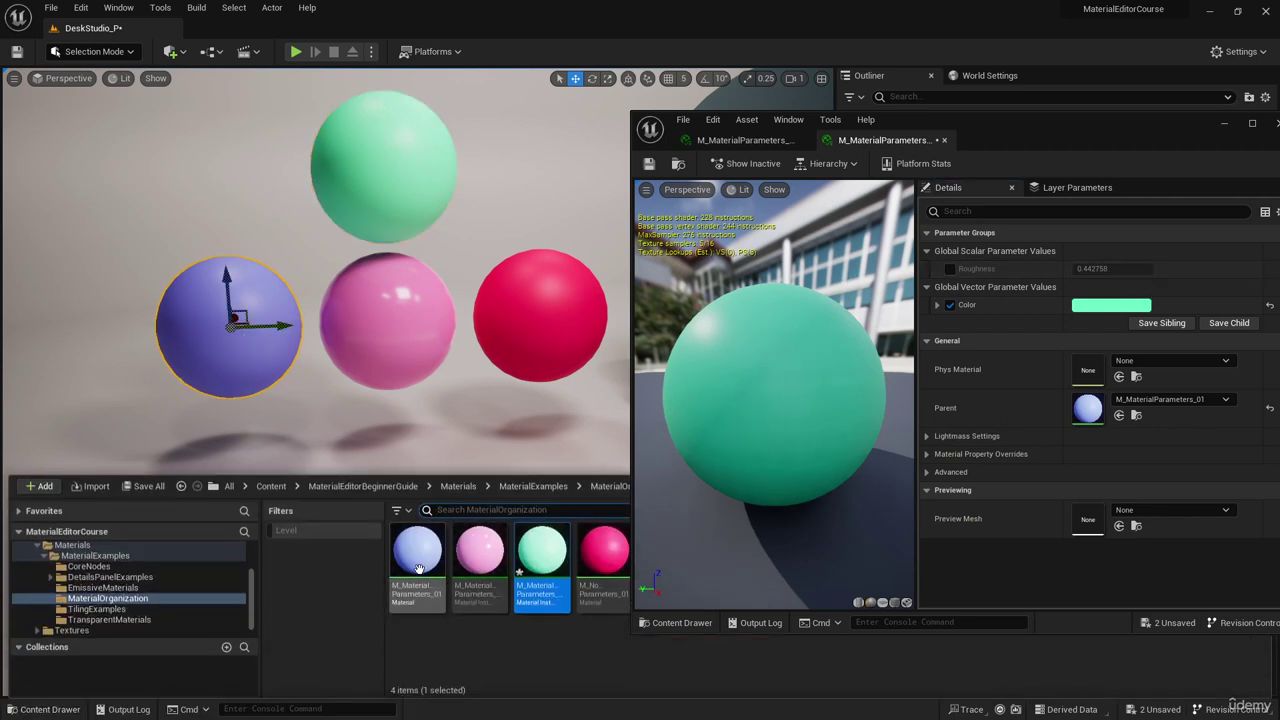
double_click(414, 560)
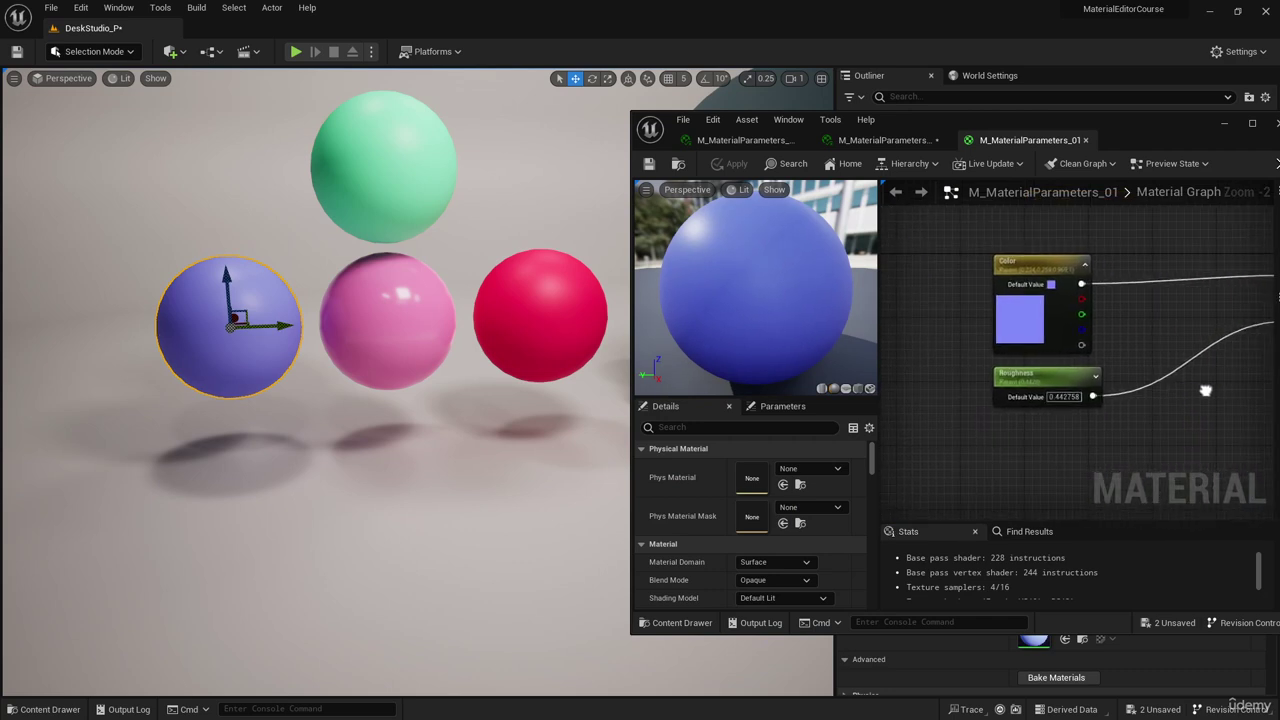
click(1009, 346)
click(1010, 352)
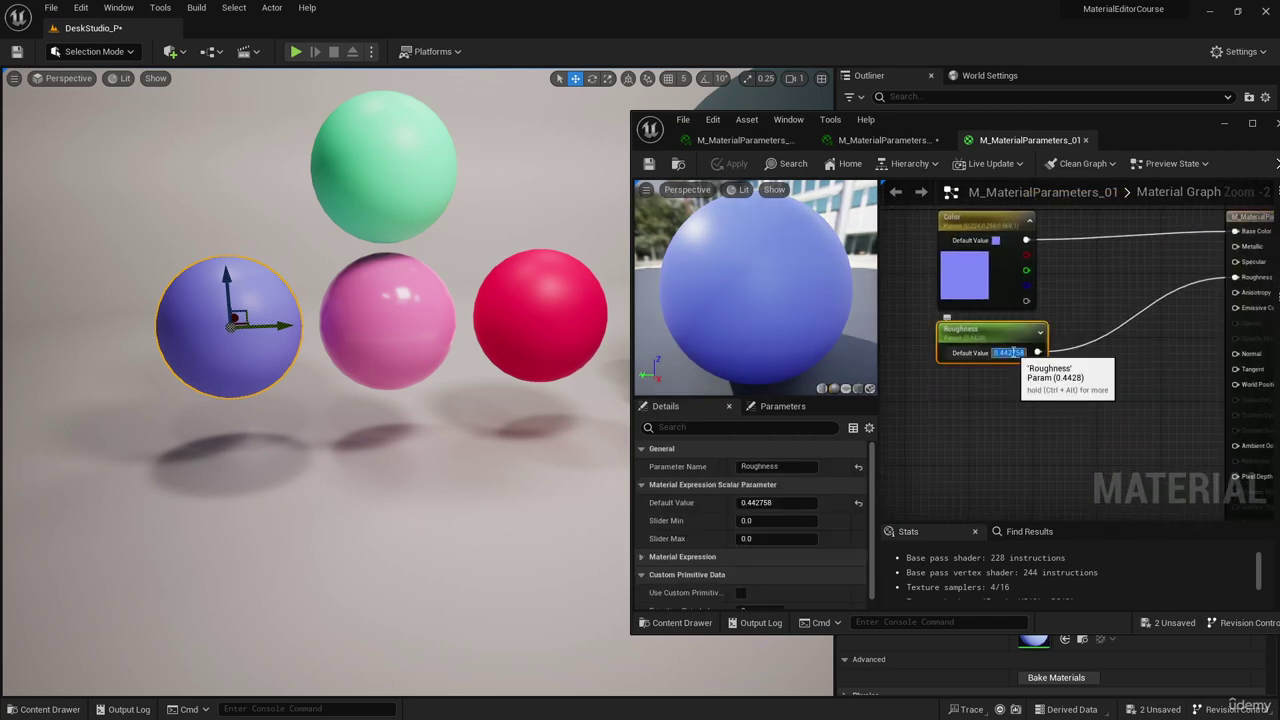
text(0.1)
key(Return)
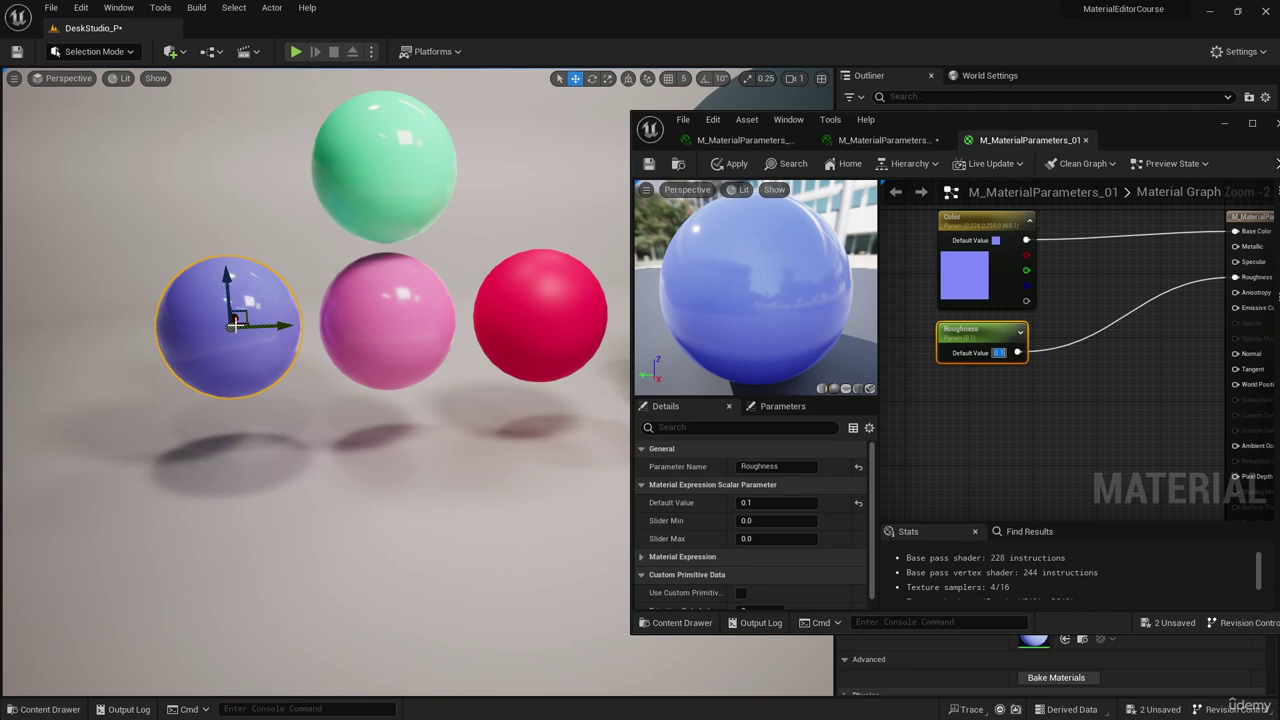
Step: Set the parent material's Roughness default value to 0.9
click(778, 503)
text(0.9)
key(Return)
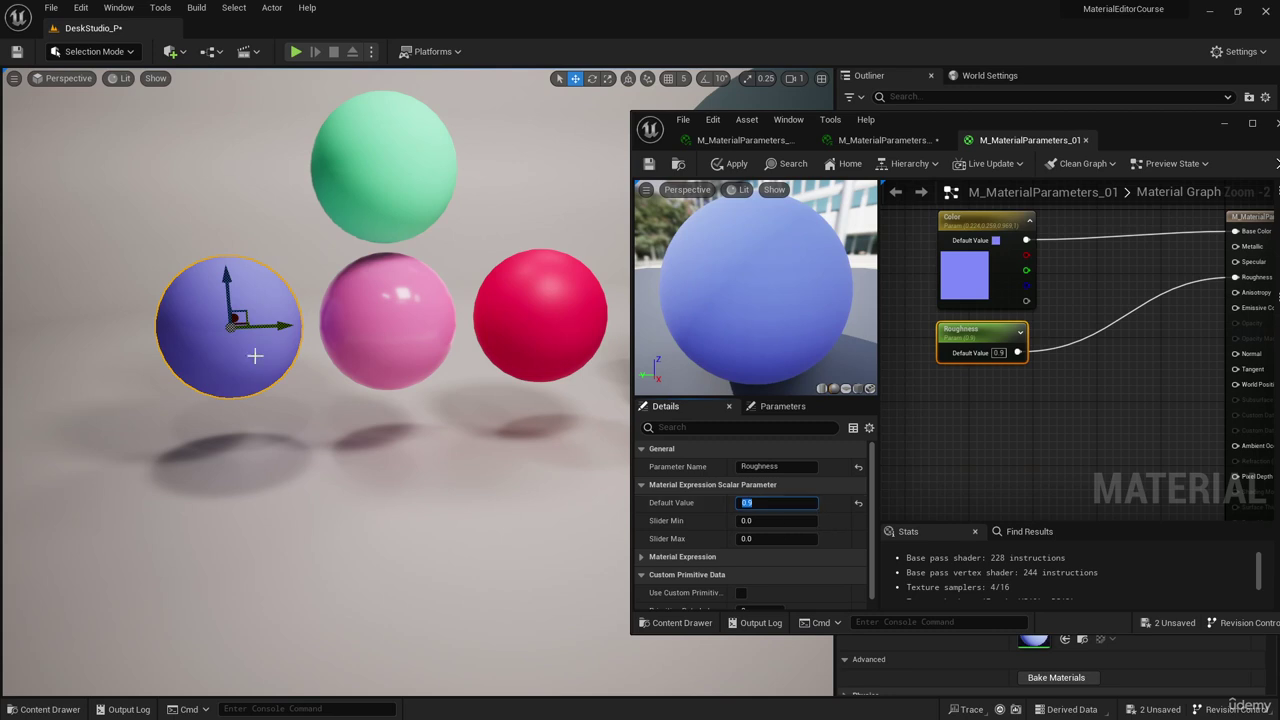
Step: Compare the pink instance's Roughness and Color overrides with the blue parent sphere and the green instance sphere in the level
click(408, 325)
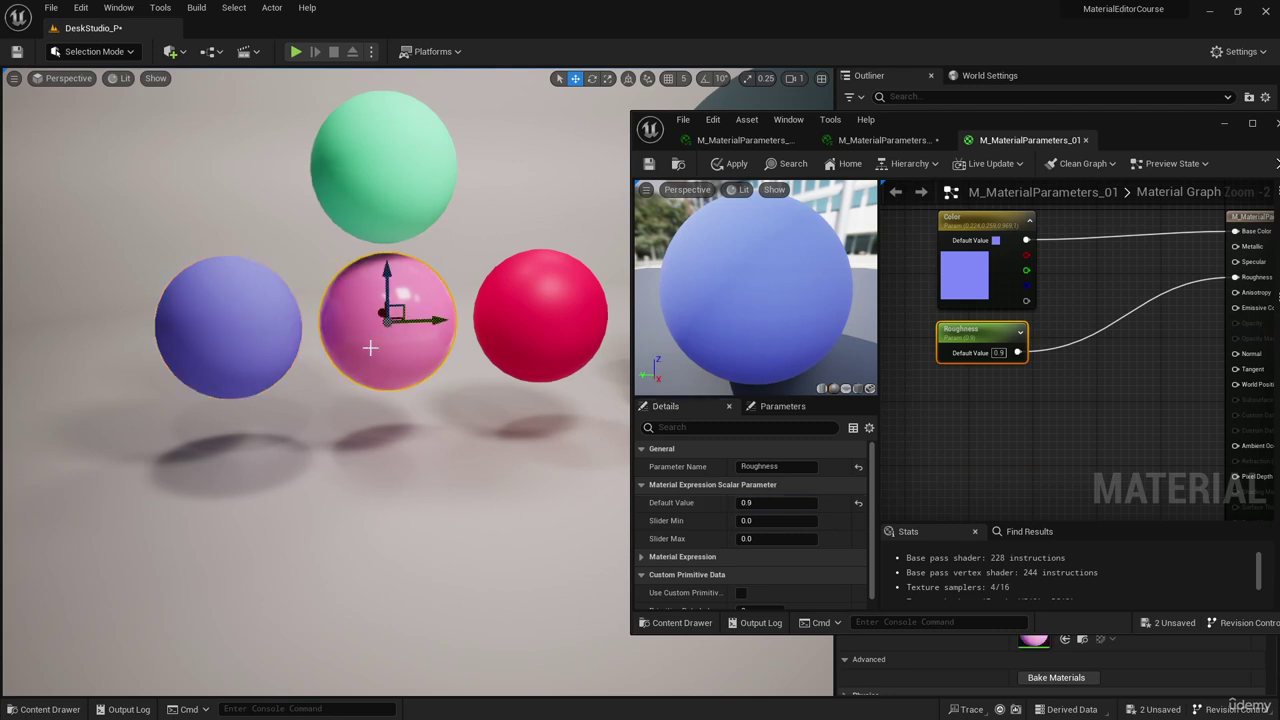
click(748, 141)
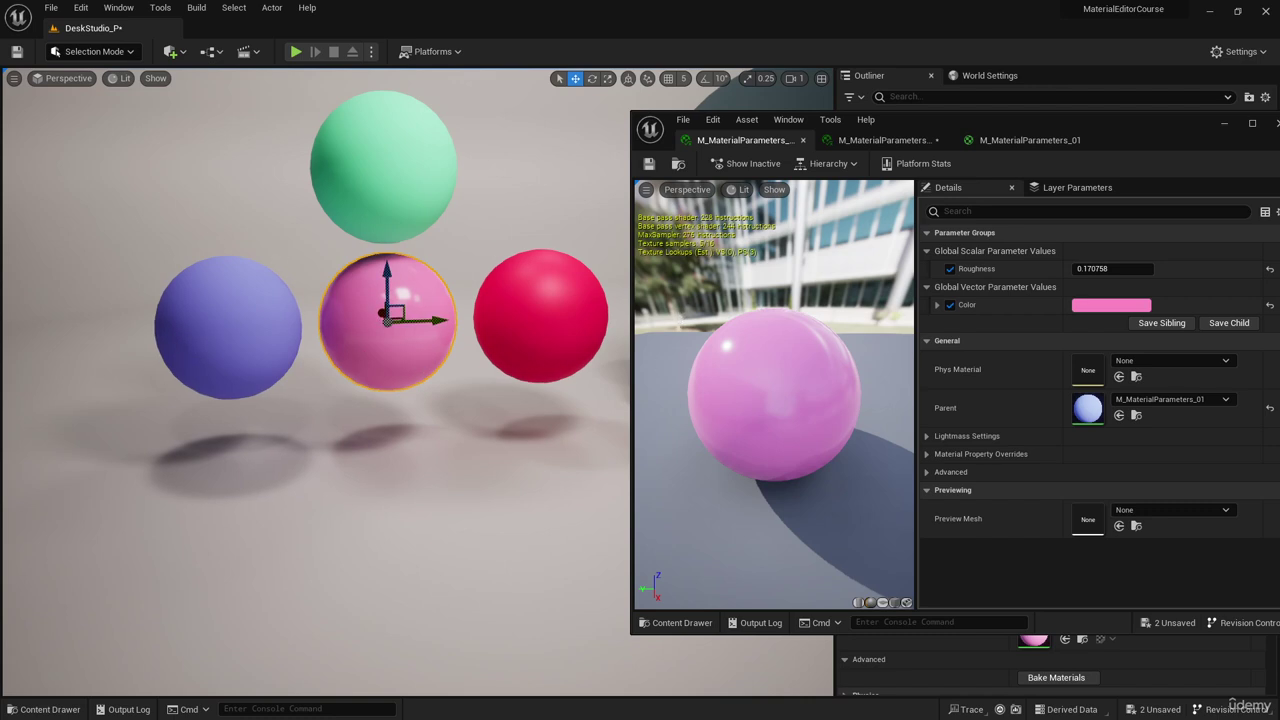
click(202, 384)
click(398, 300)
click(390, 189)
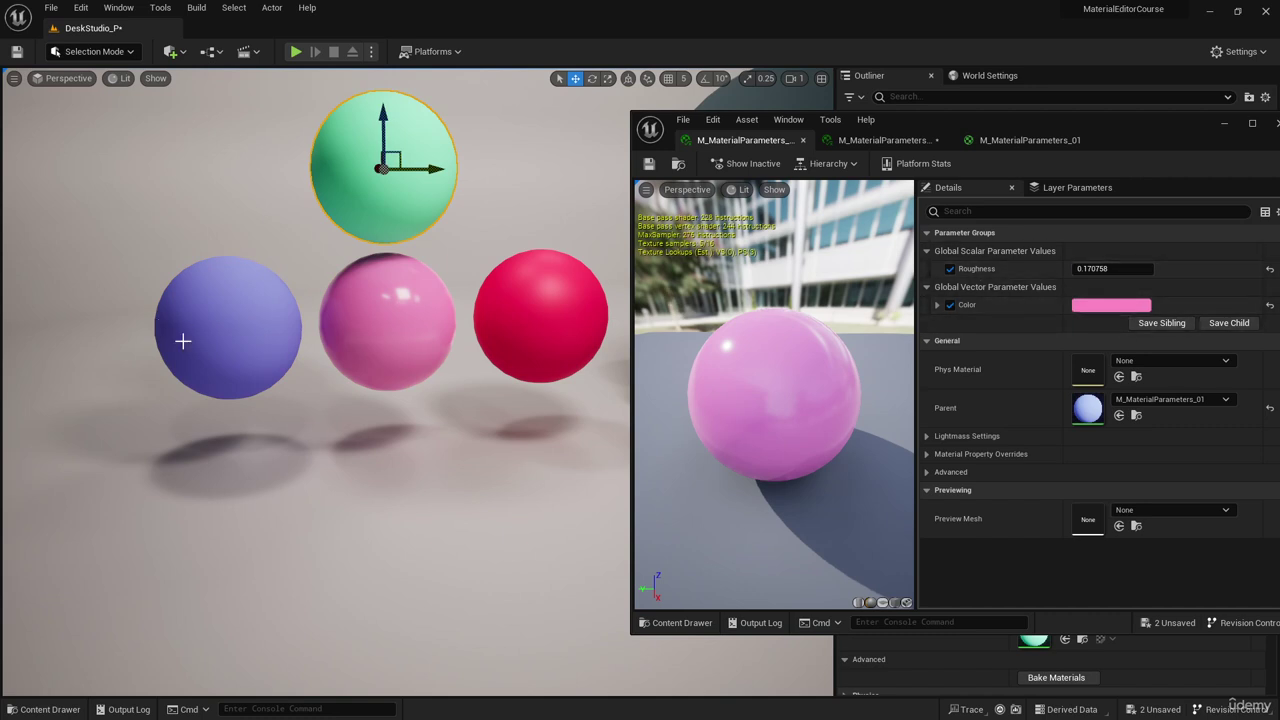
click(210, 296)
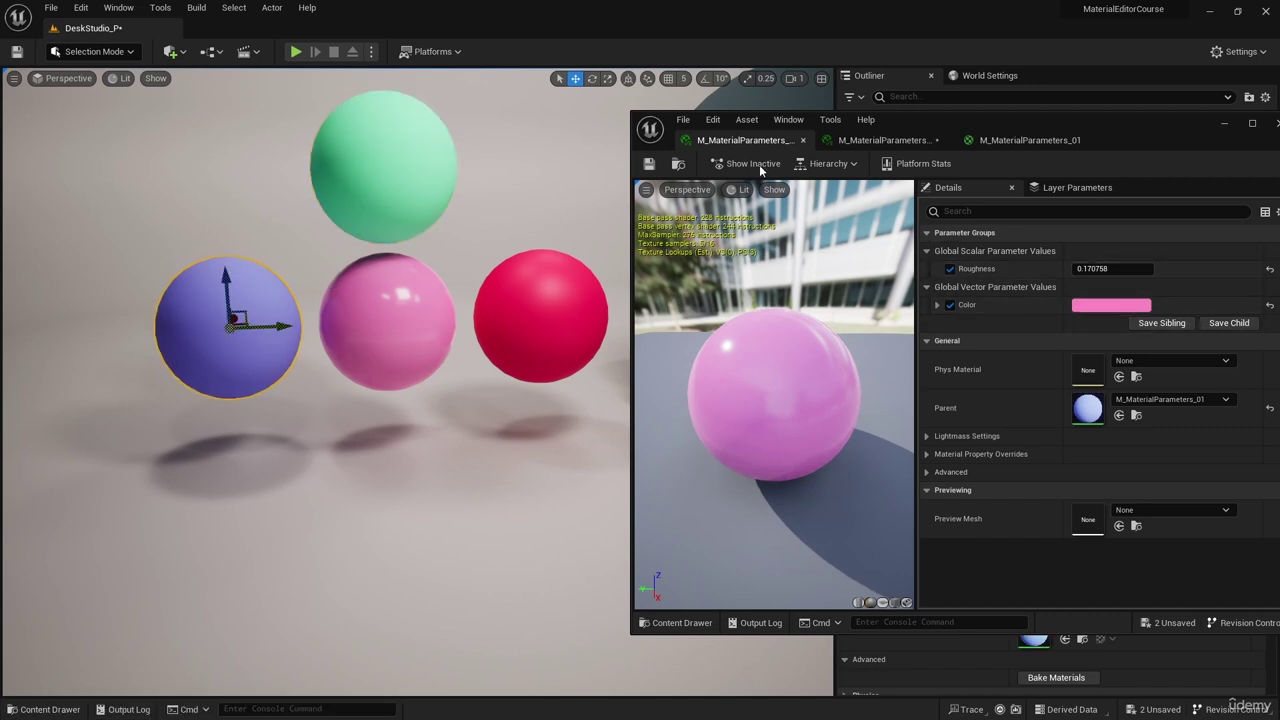
Step: In the M_MaterialParameters_01 graph, add a Constant node below Roughness and connect it to the Metallic input
click(1030, 140)
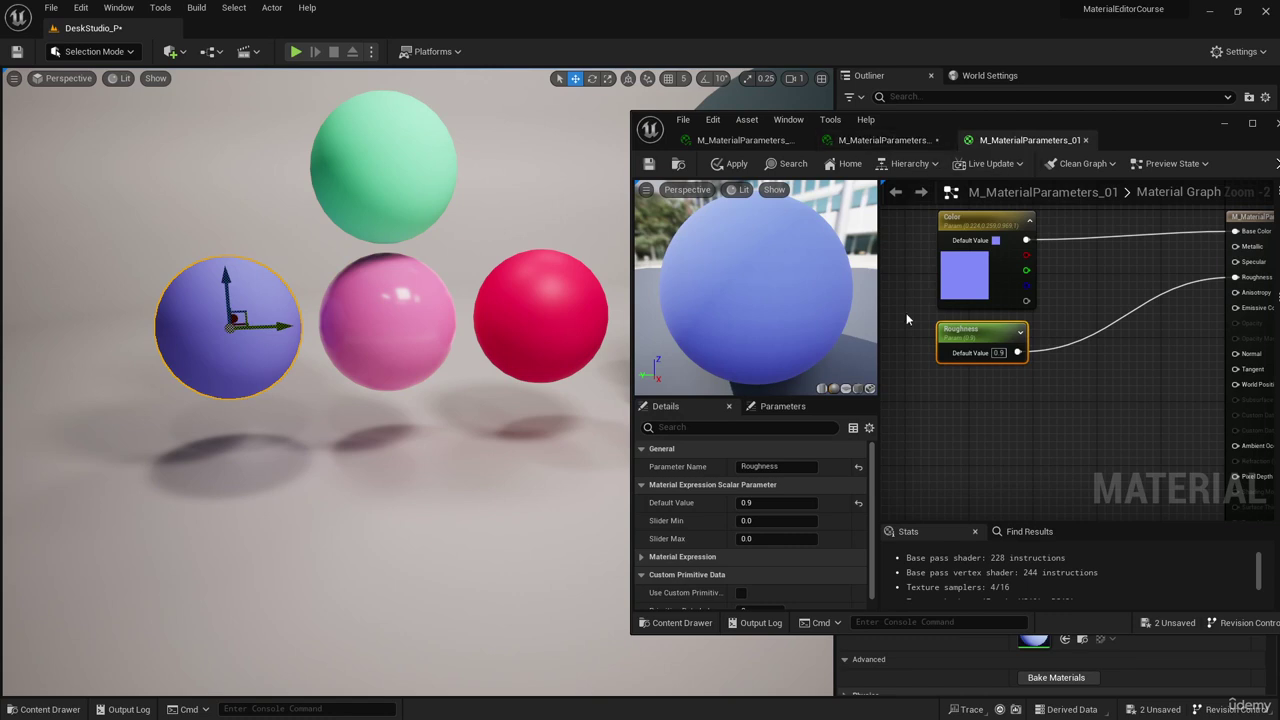
right_drag(926, 296, 922, 292)
drag(1168, 111, 1002, 75)
right_drag(976, 307, 936, 338)
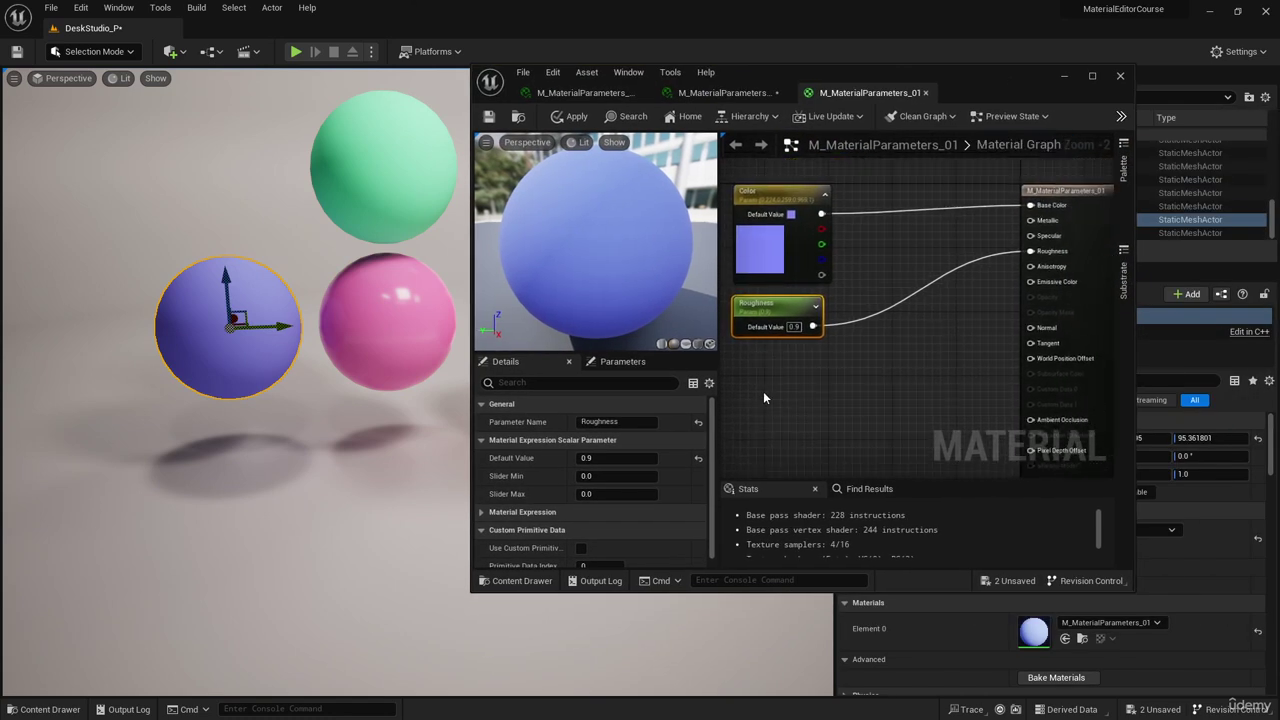
click(776, 358)
drag(836, 373, 1030, 221)
drag(810, 368, 815, 392)
Step: Convert the new Constant node to a parameter named Metallic and align it below the Roughness node
right_click(815, 392)
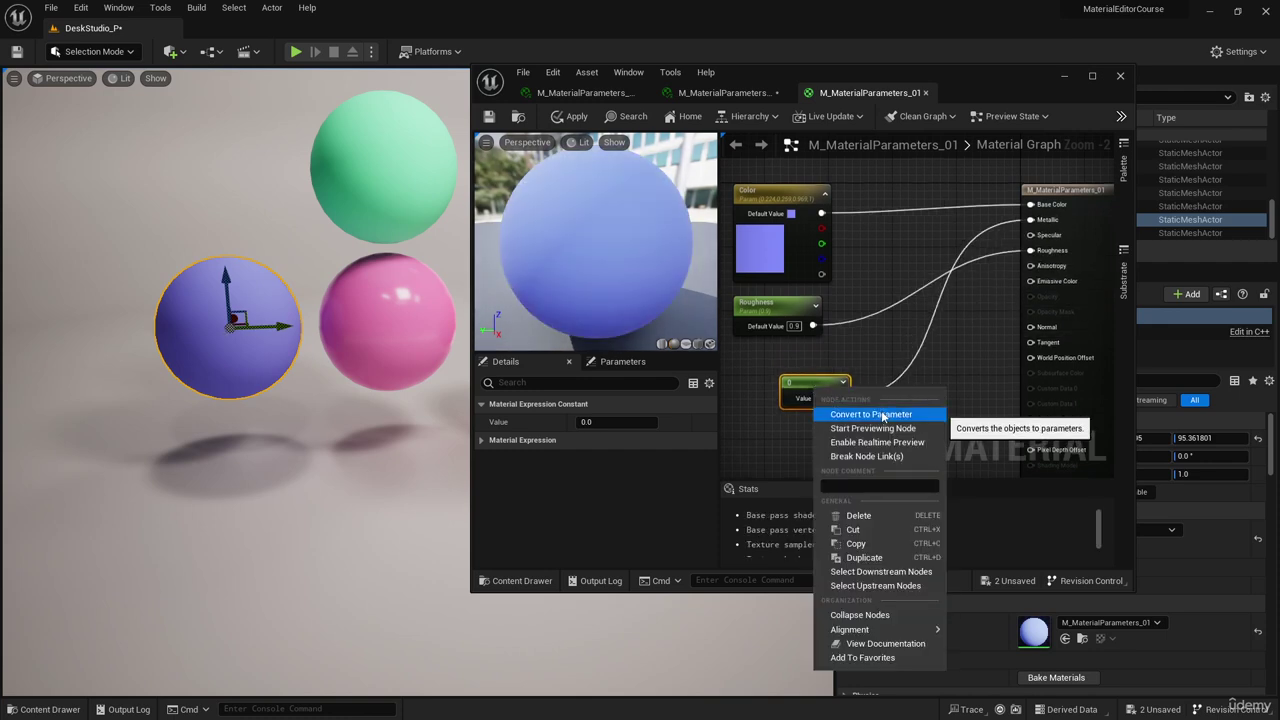
click(870, 414)
text(Metal)
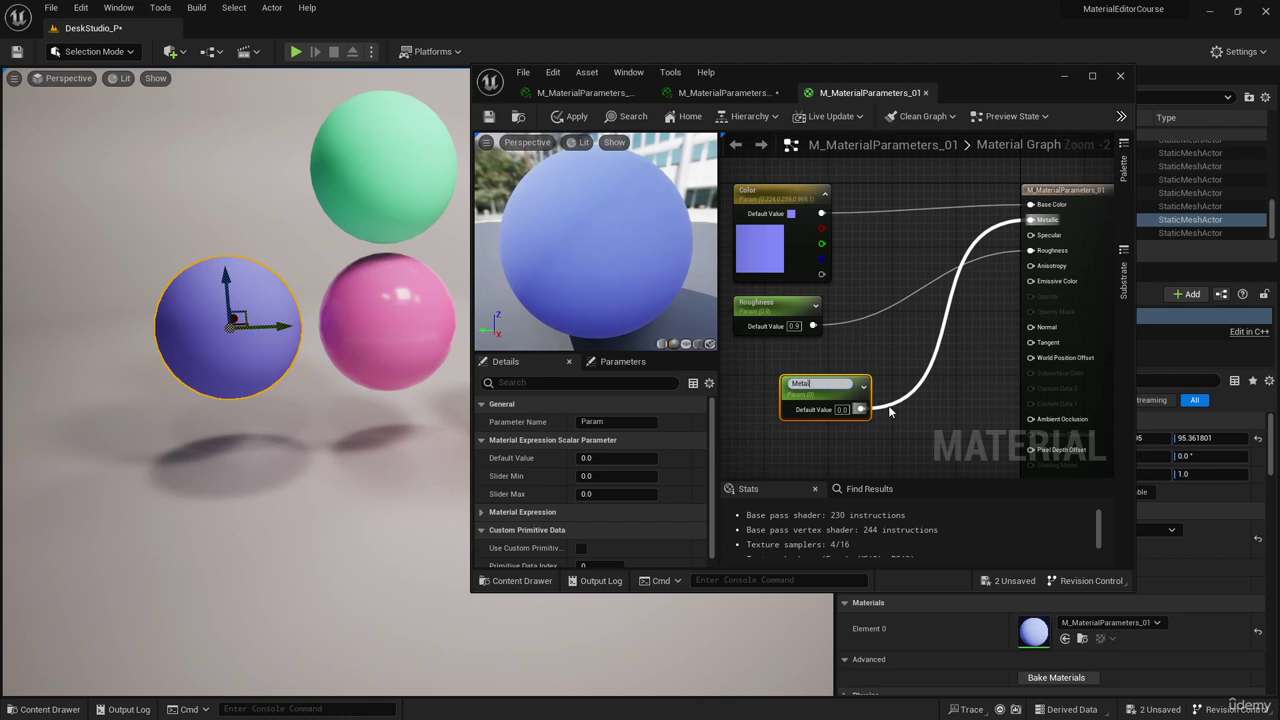
text(lic)
key(Return)
drag(825, 384, 801, 374)
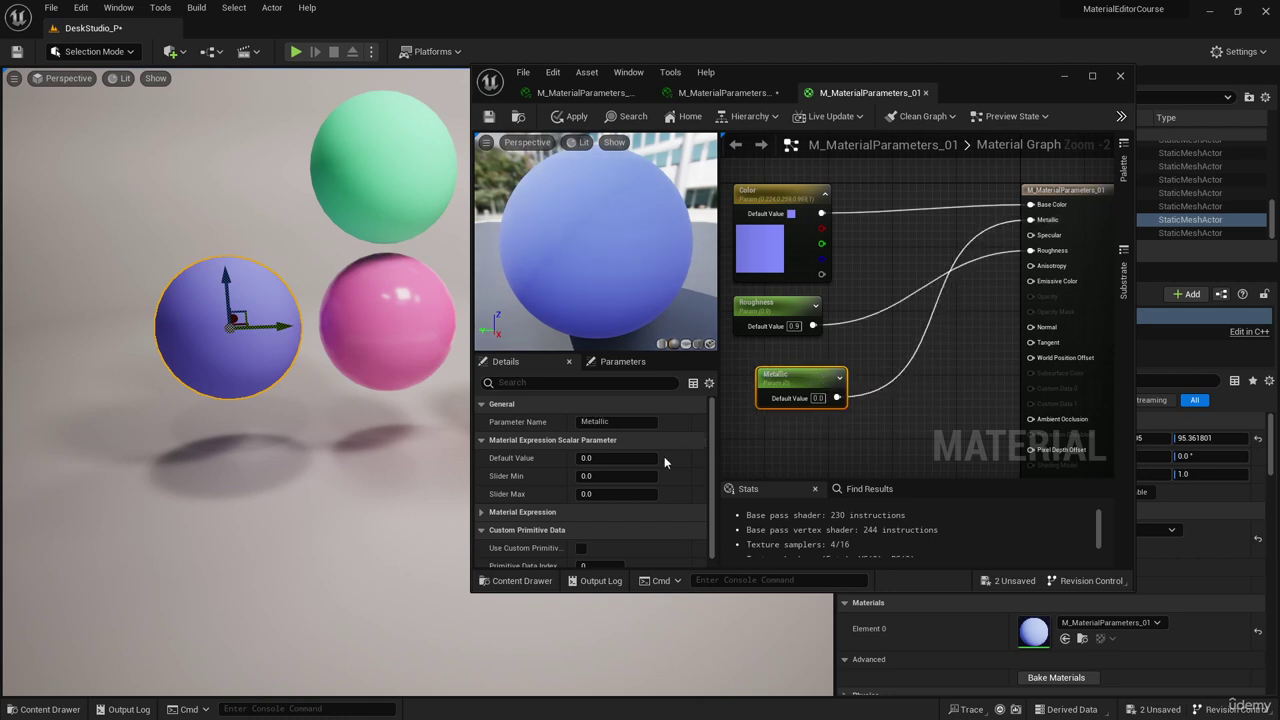
Step: Set the Metallic parameter's default value to 1 and apply the parent material's changes to the level
click(625, 458)
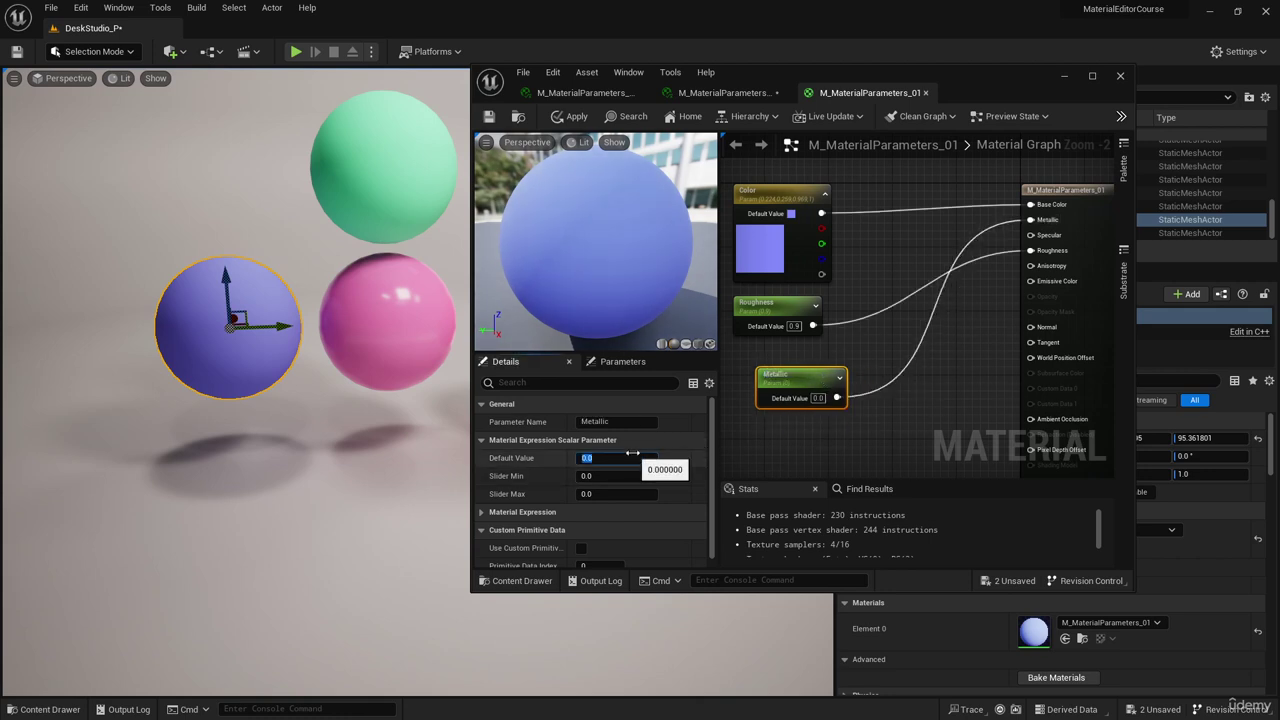
text(1)
key(Return)
click(574, 117)
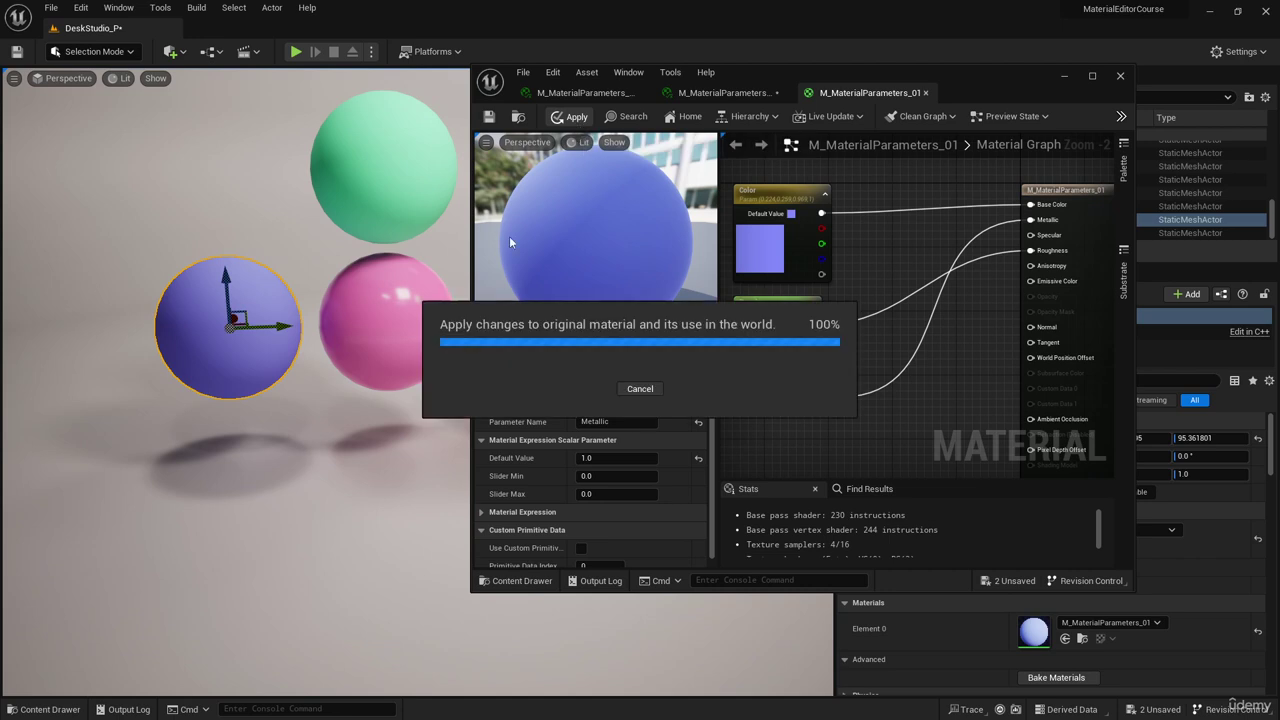
middle_drag(378, 330, 371, 221)
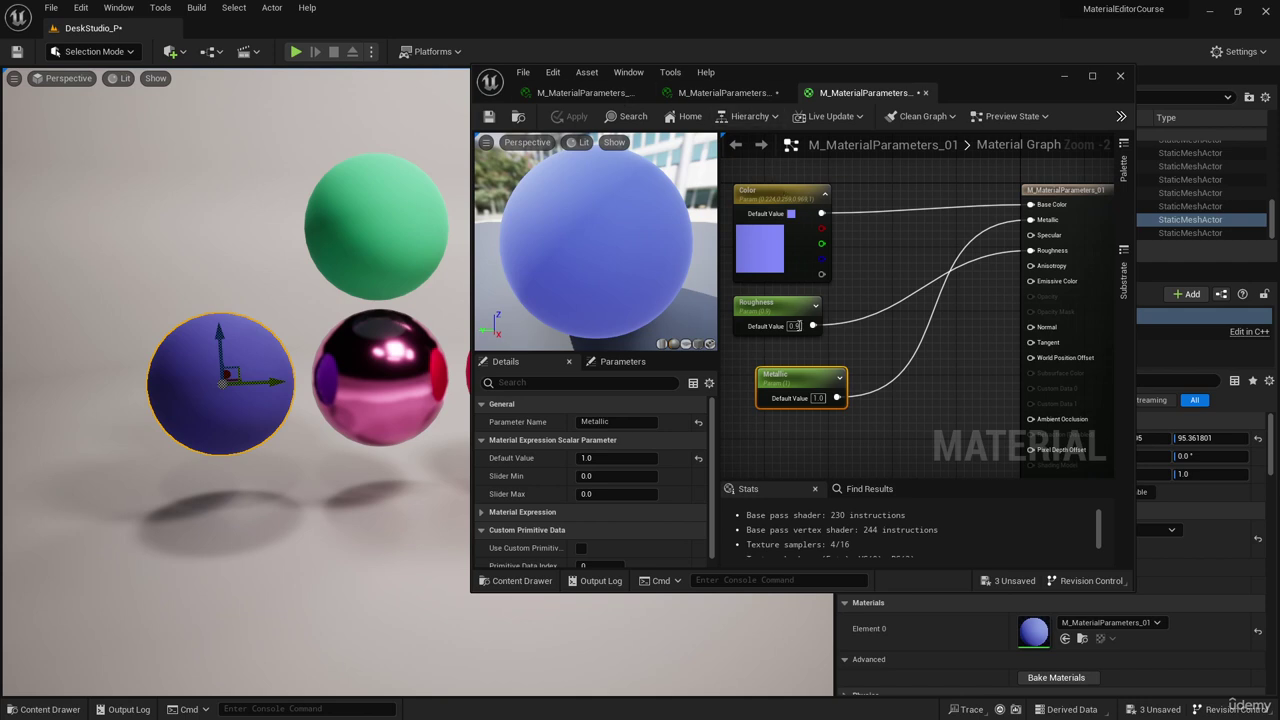
Step: Set the parent material's Roughness default value to 0.2 and select the pink instance sphere in the level
click(790, 308)
drag(622, 457, 619, 457)
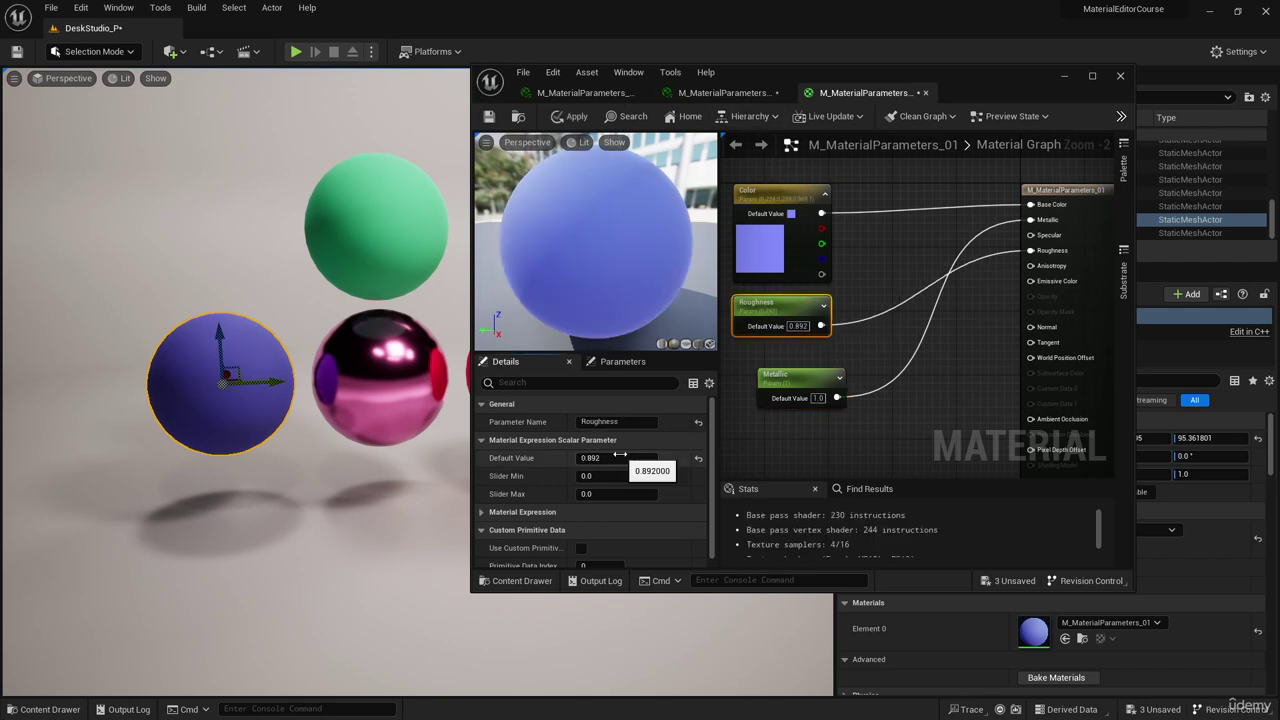
click(620, 457)
text(0.2)
key(Return)
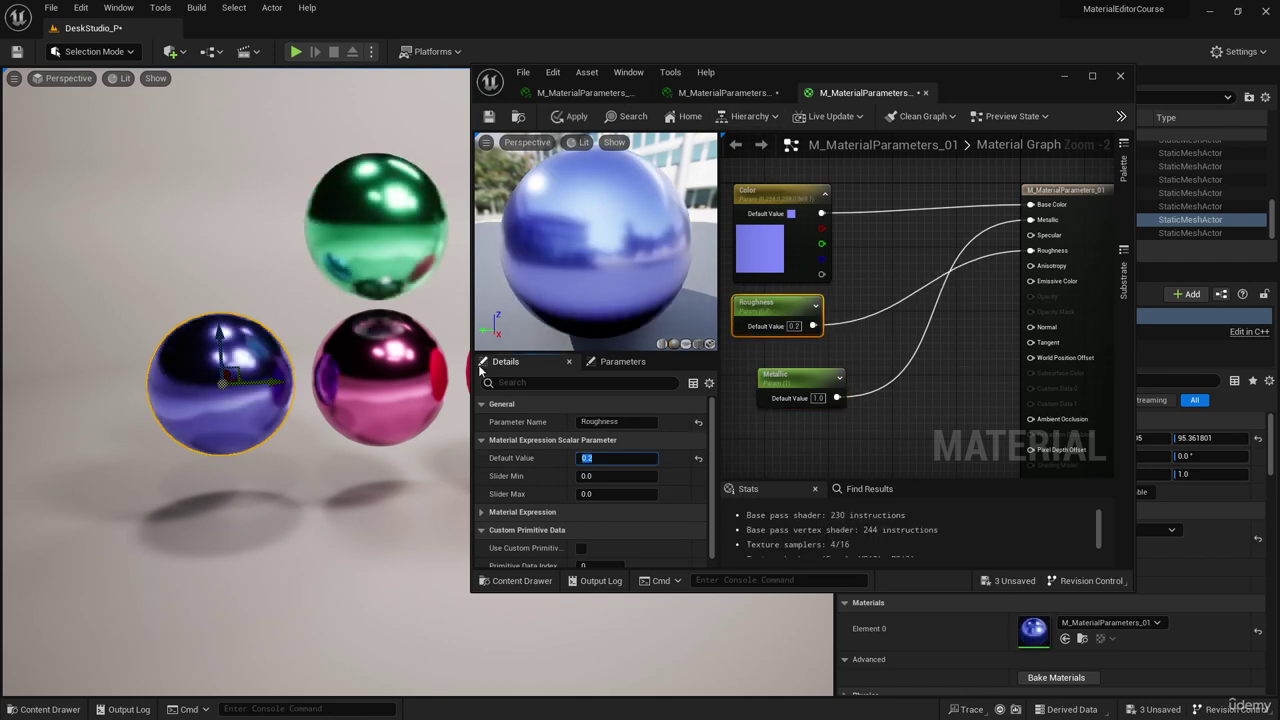
click(369, 359)
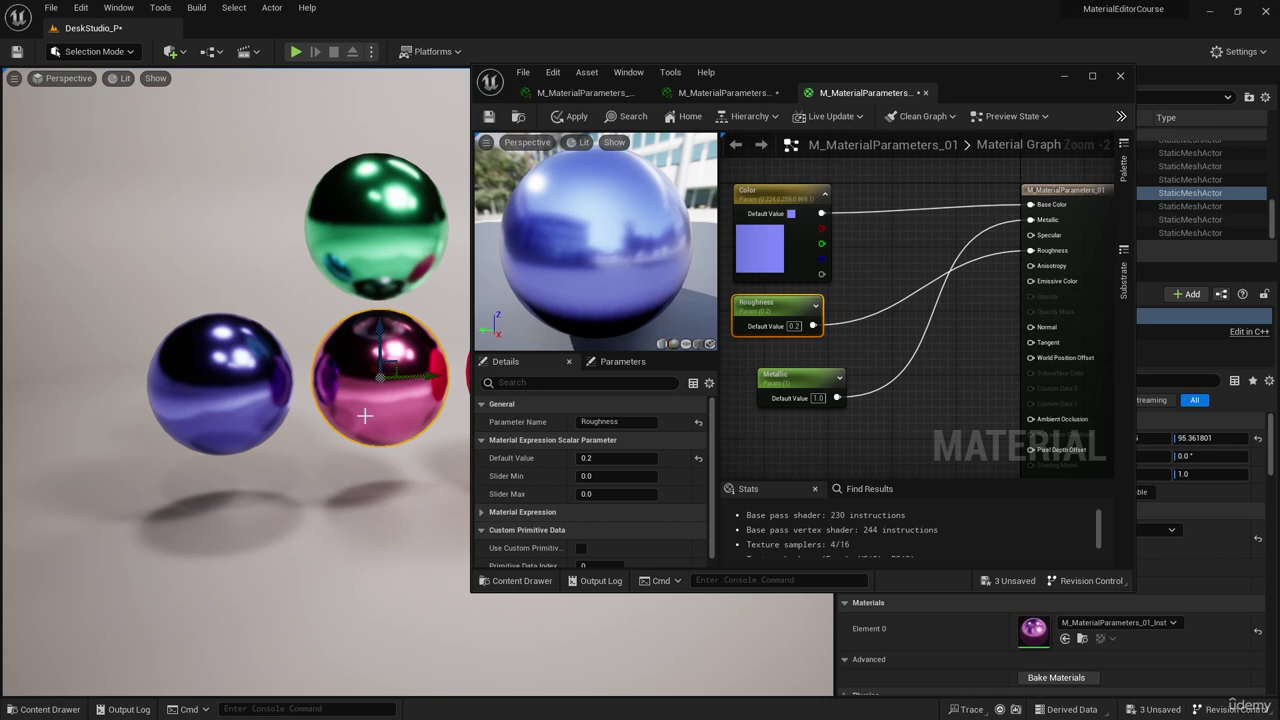
click(705, 72)
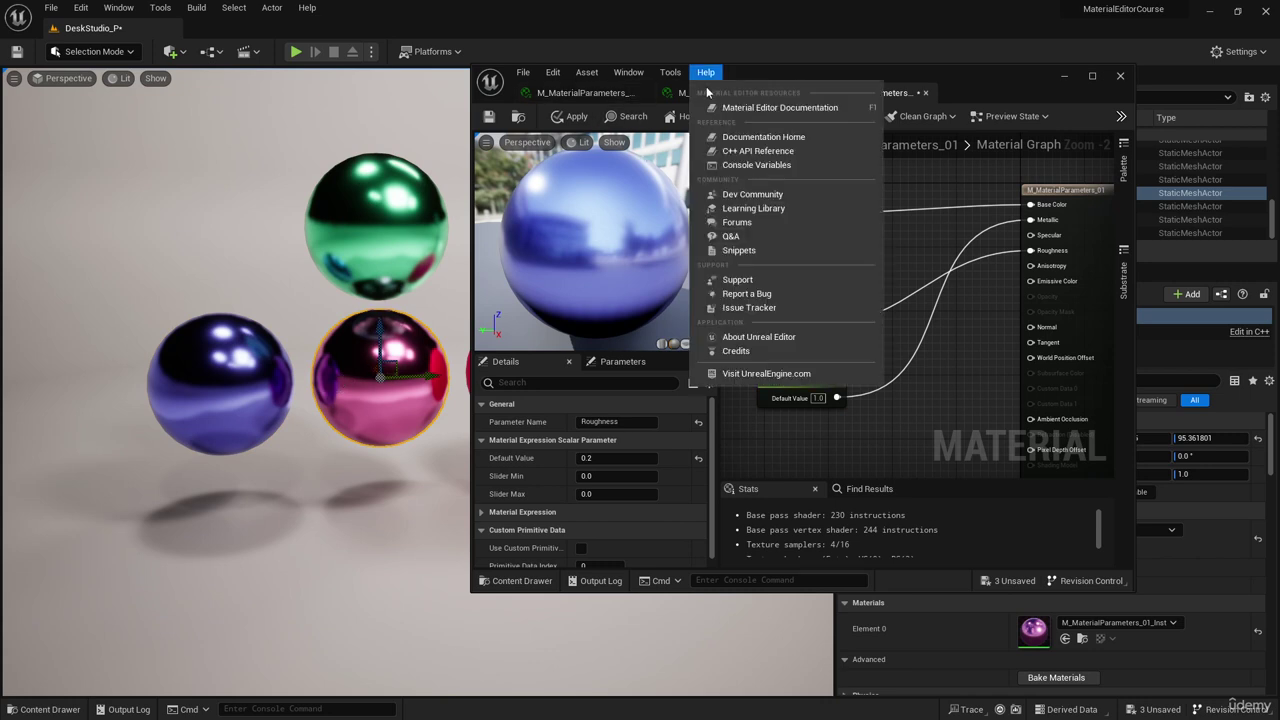
Step: Review the pink instance's parameter overrides against the parent material graph and frame the selected sphere in the level
click(580, 92)
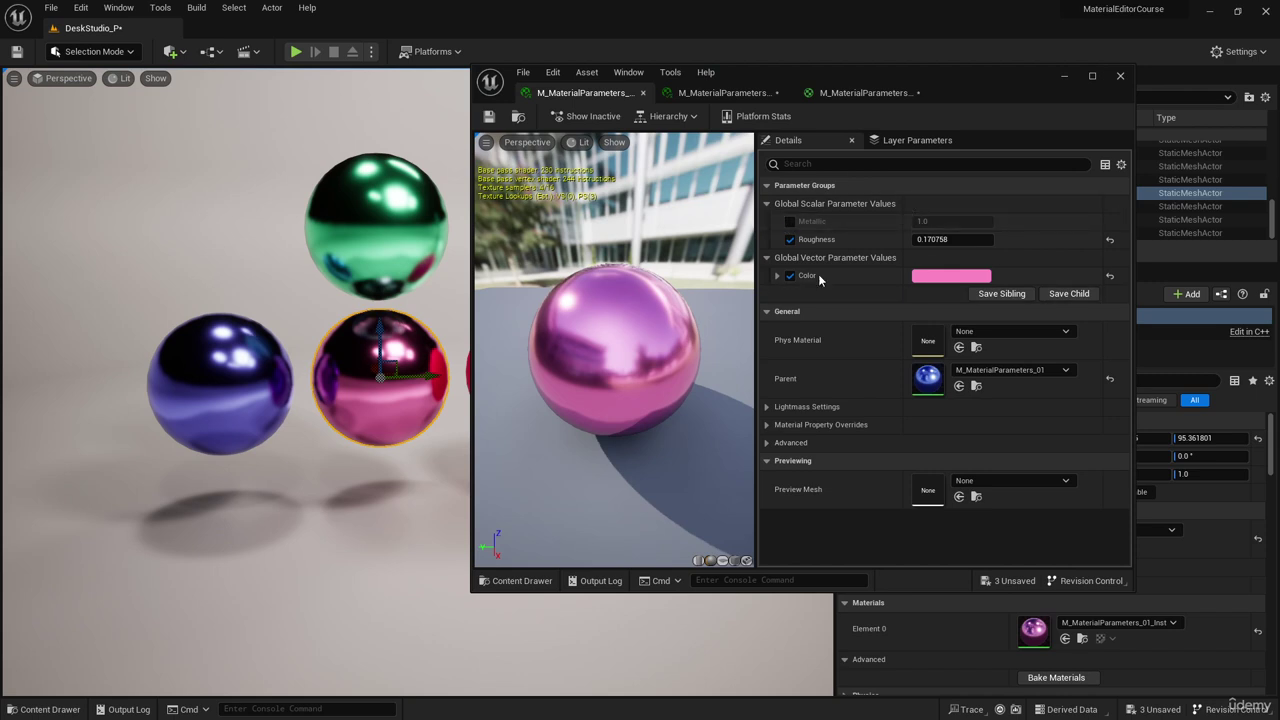
click(722, 92)
click(862, 92)
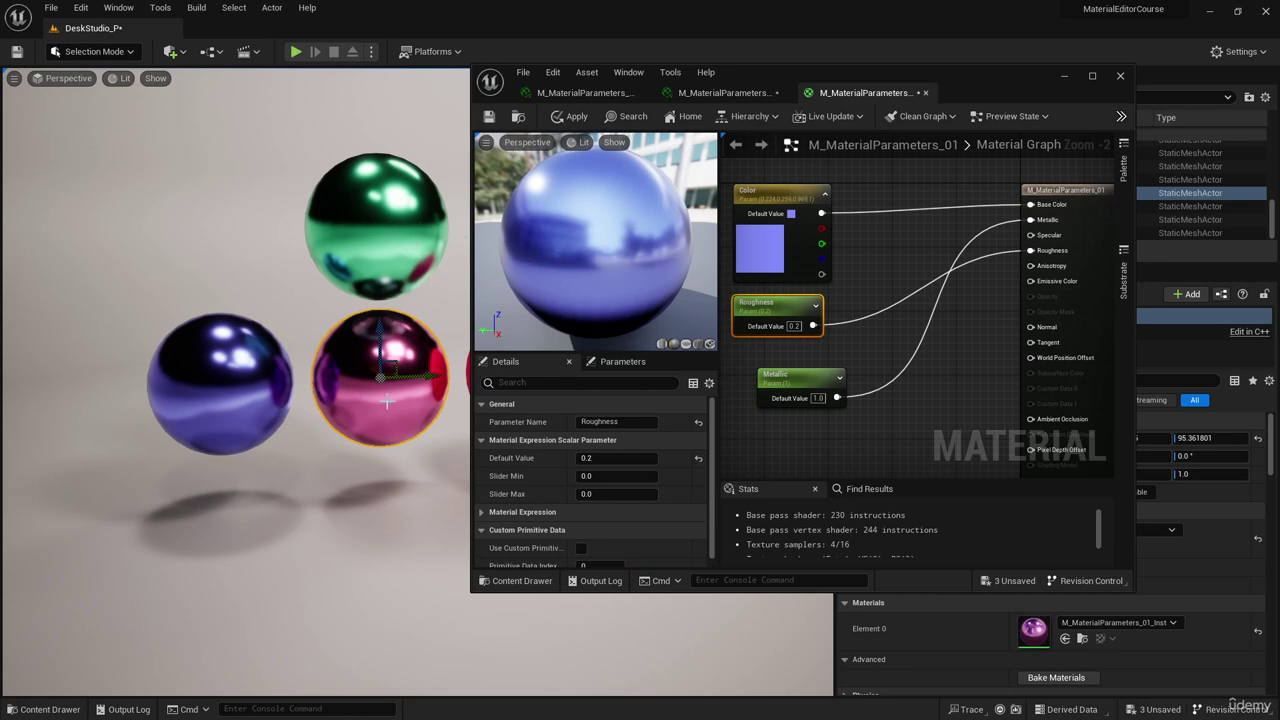
key(f)
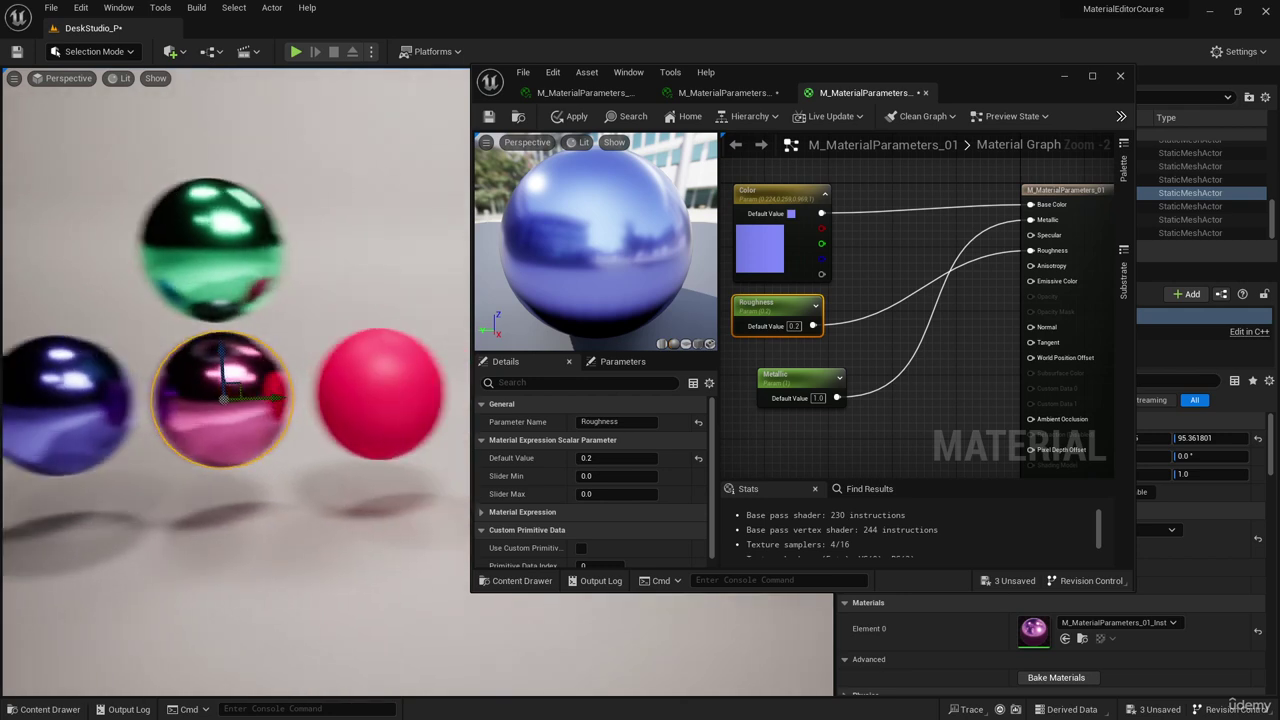
click(584, 94)
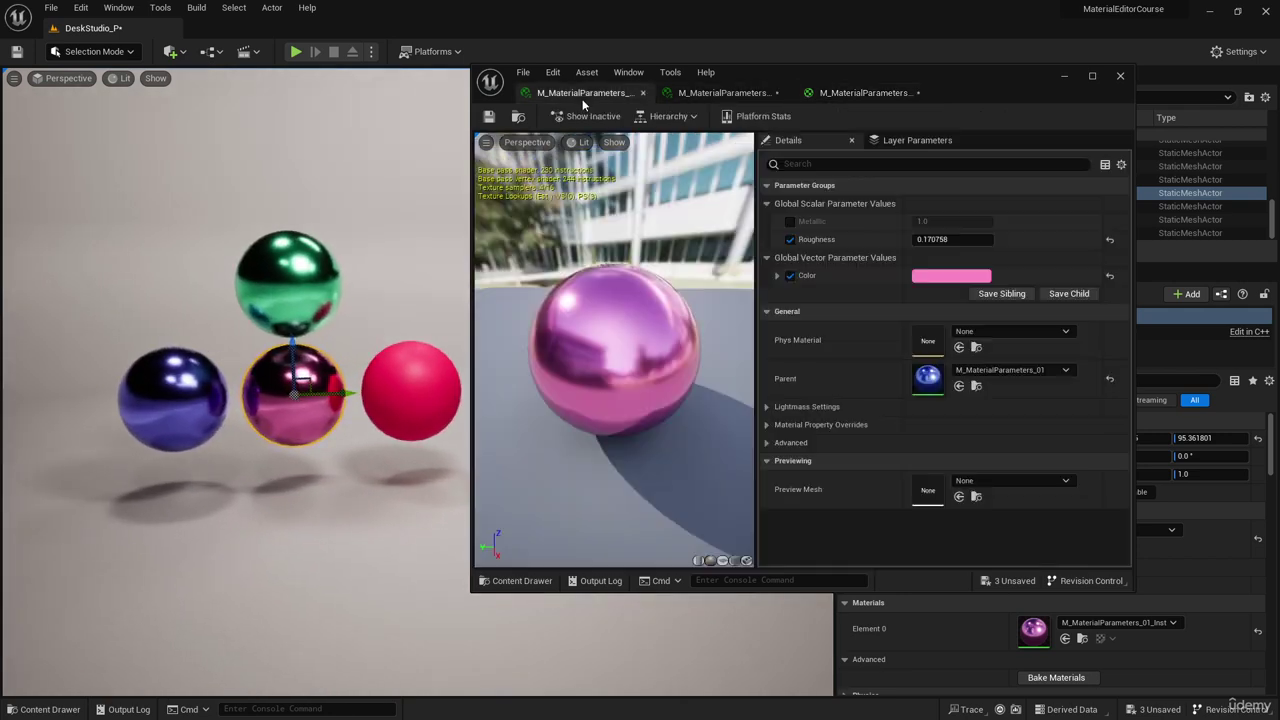
Step: Save the green material instance and the parent M_MaterialParameters_01 material, and close the material editor window
click(1120, 77)
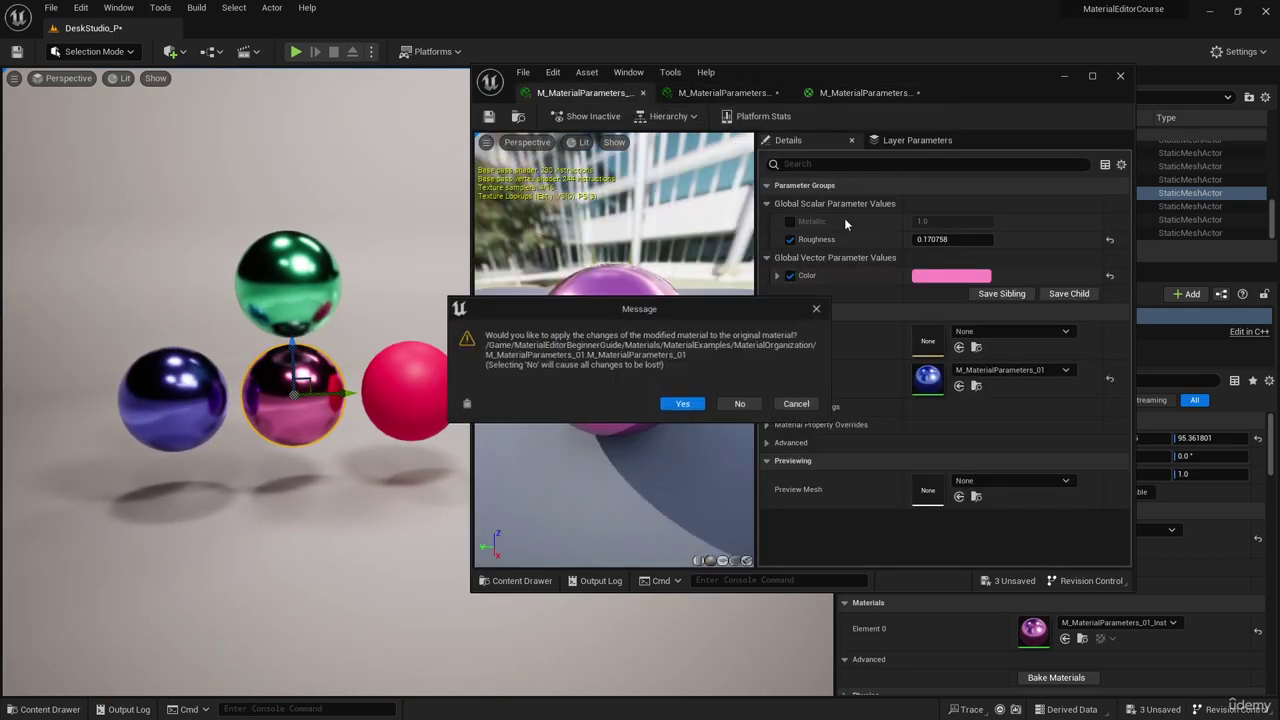
click(801, 406)
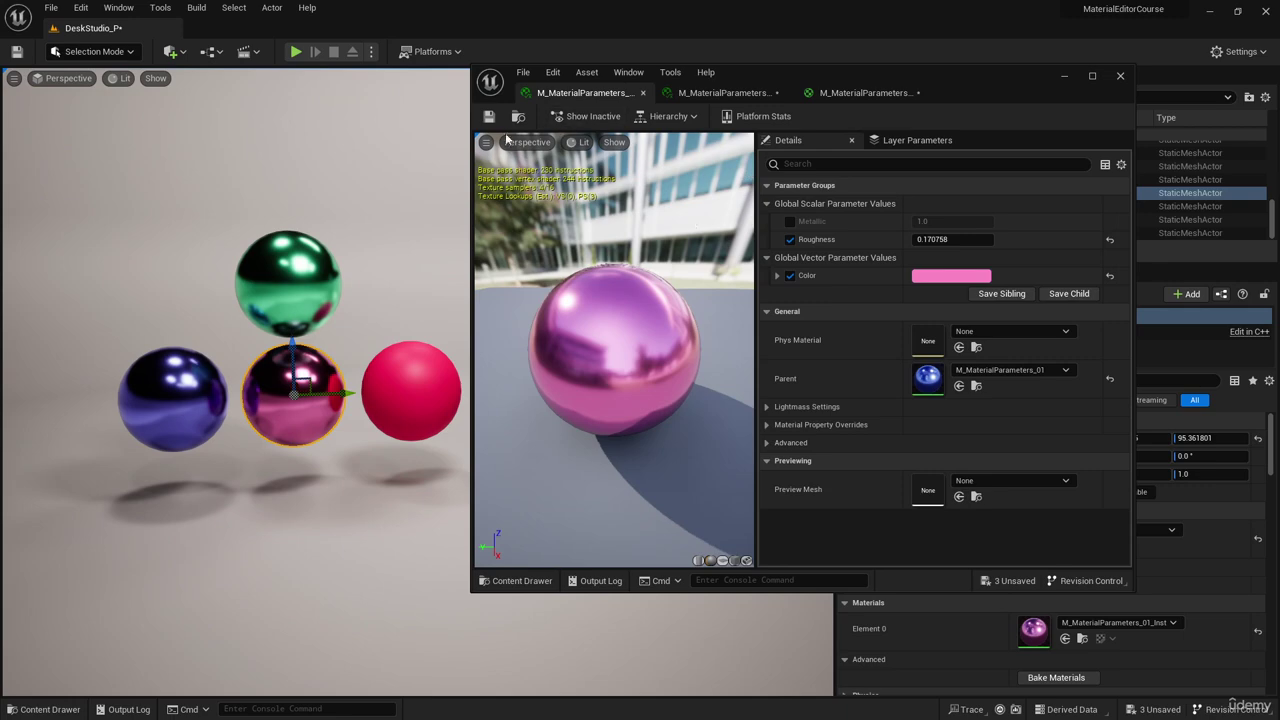
click(715, 93)
click(490, 118)
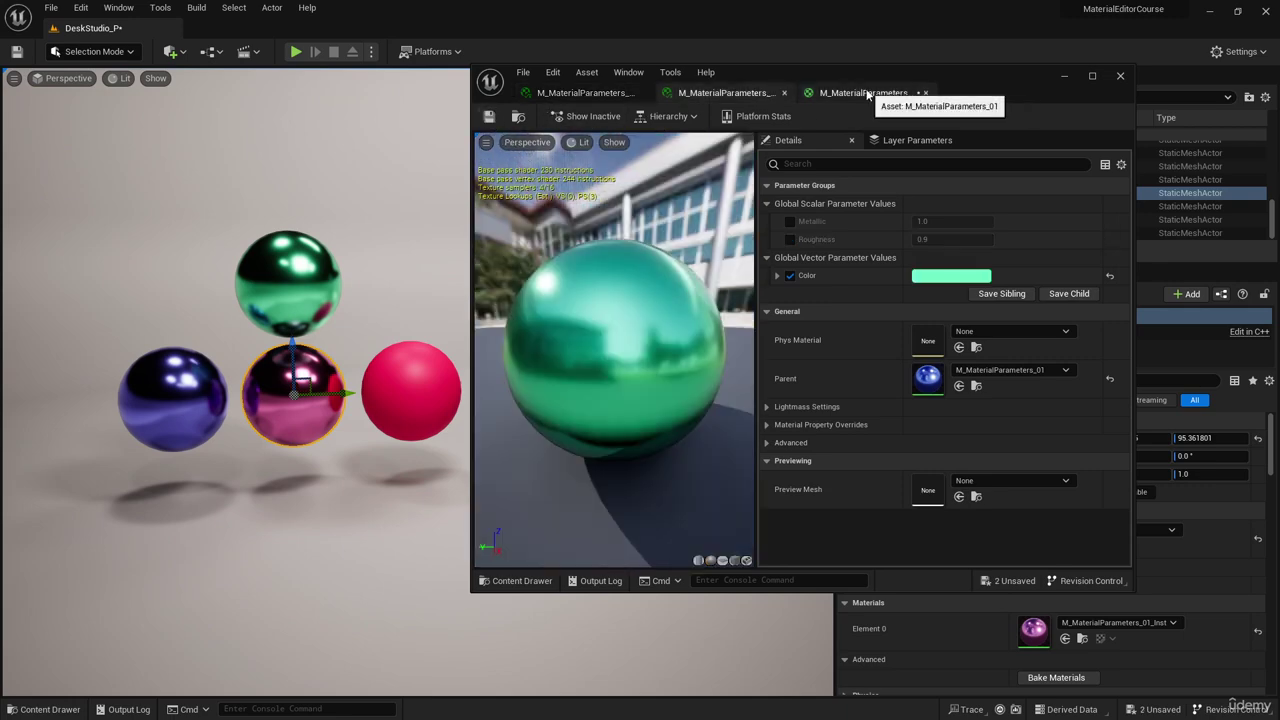
click(865, 93)
click(490, 118)
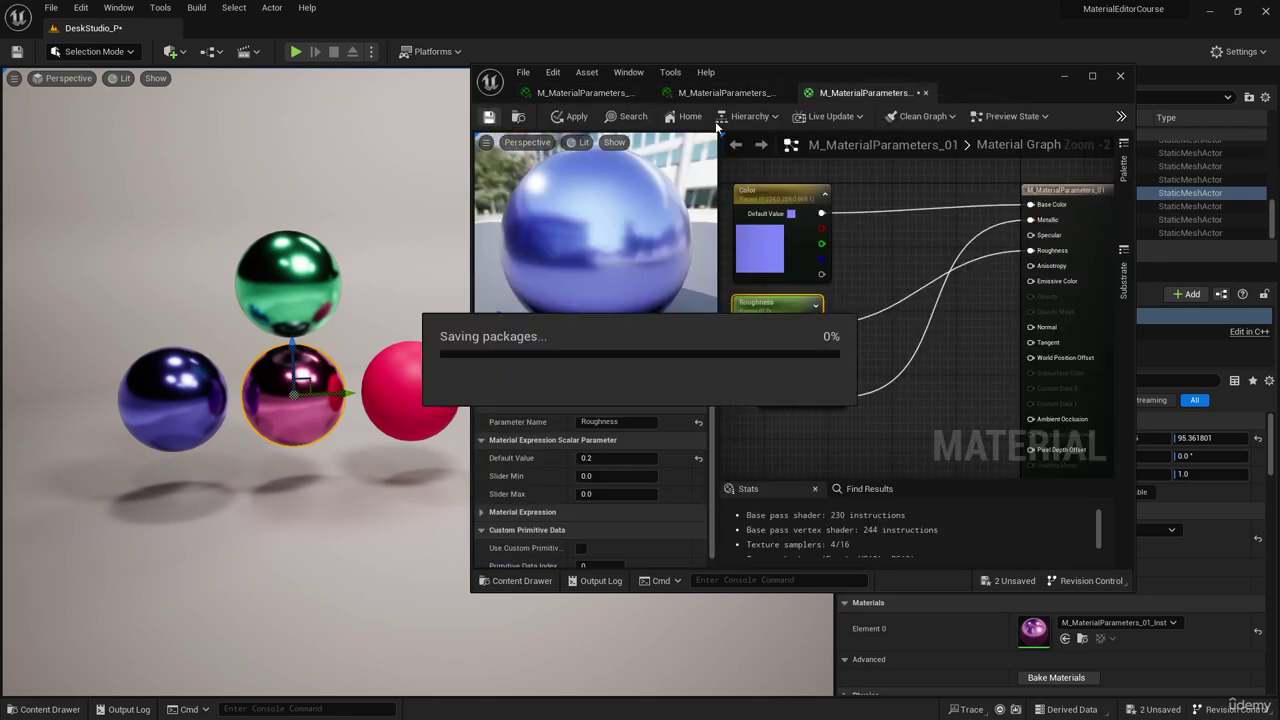
click(1120, 77)
Step: Open M_NoParameters_01, examine its unparameterized color and roughness constants and the roughness node's available actions, and close it
click(48, 709)
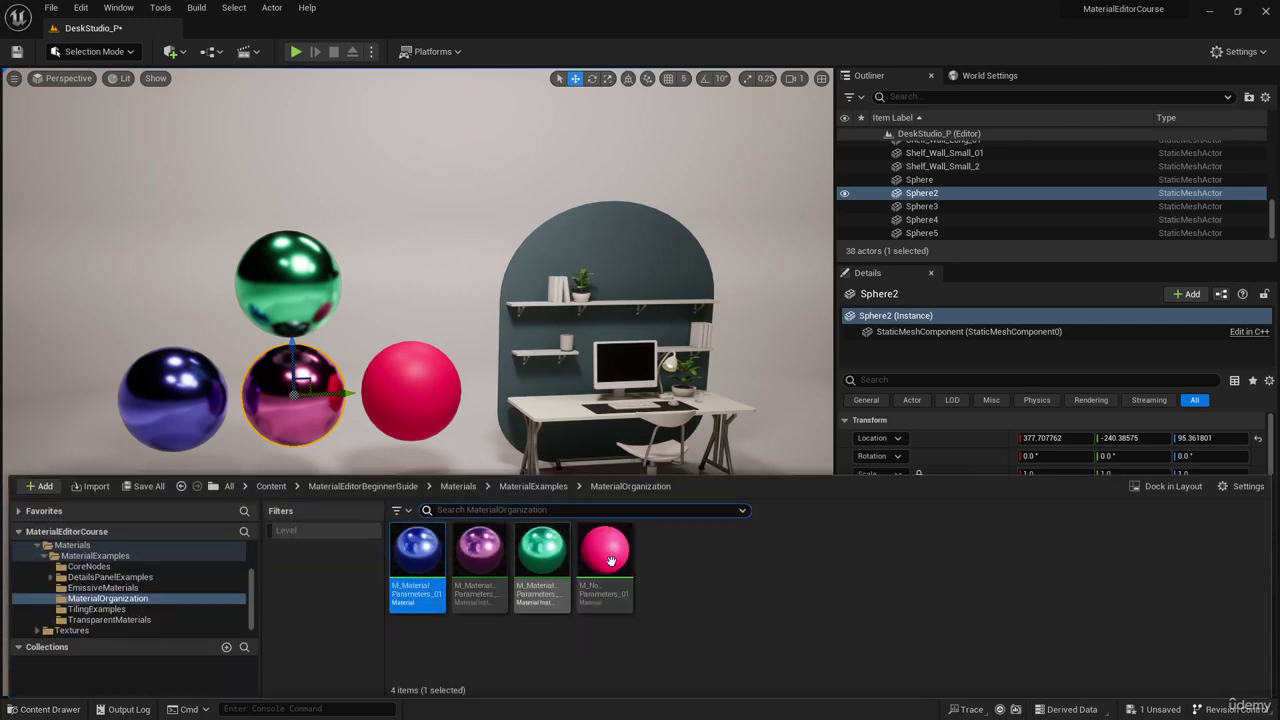
click(606, 552)
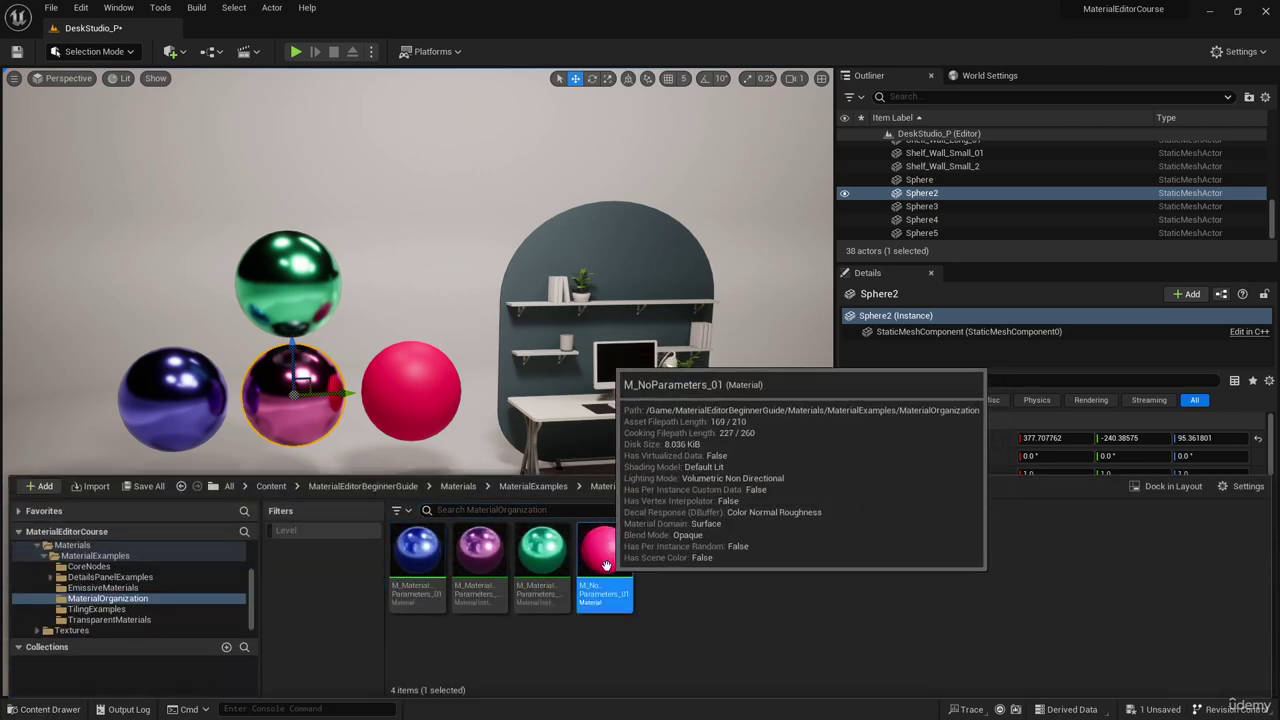
double_click(605, 551)
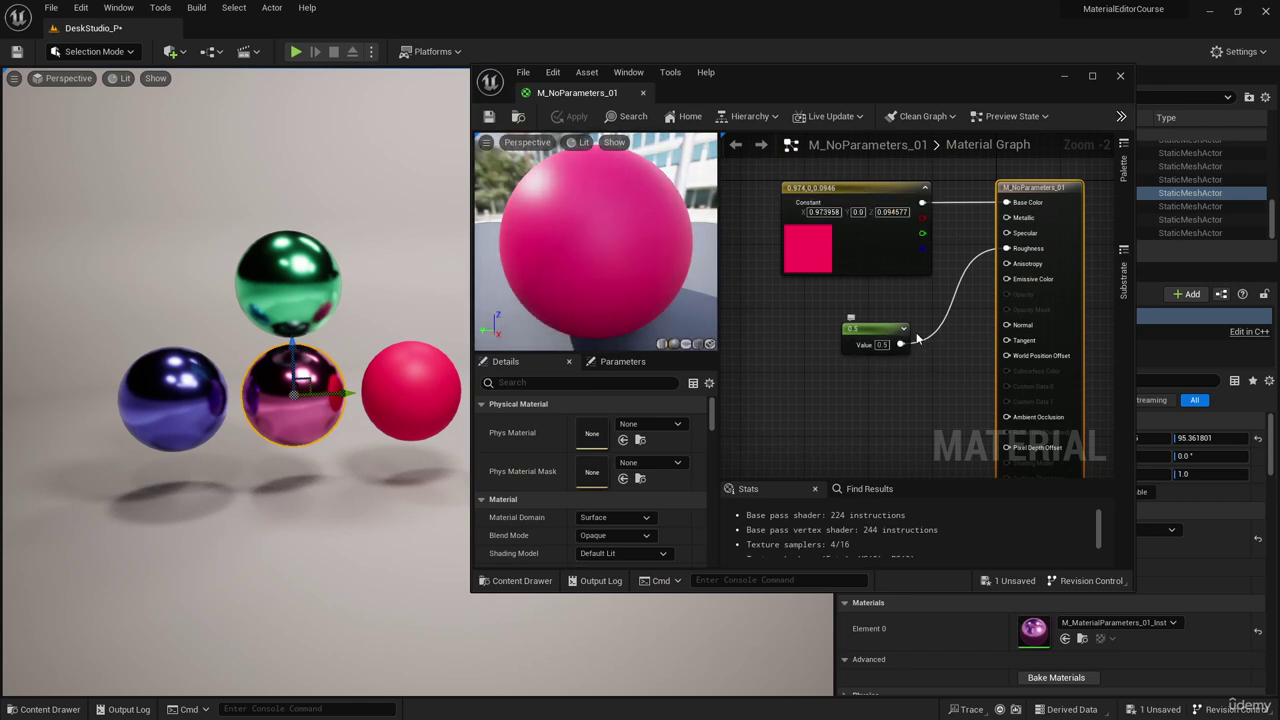
right_click(872, 338)
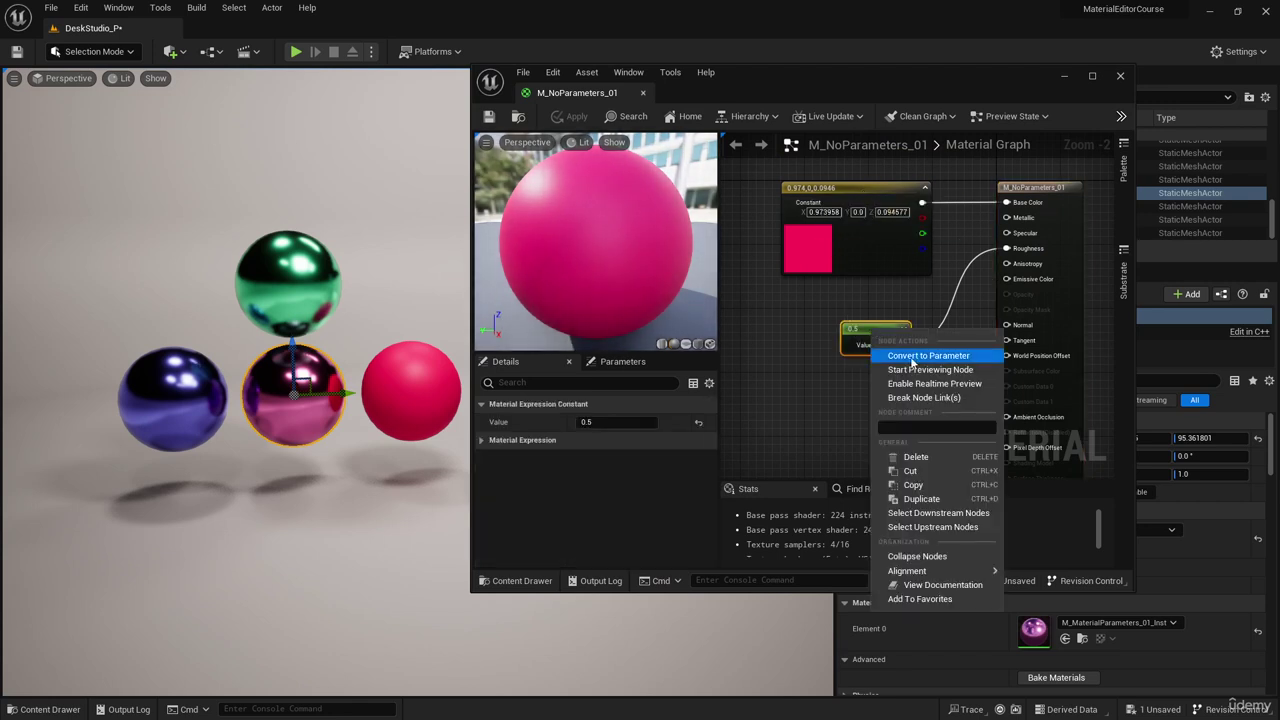
click(792, 317)
click(1121, 76)
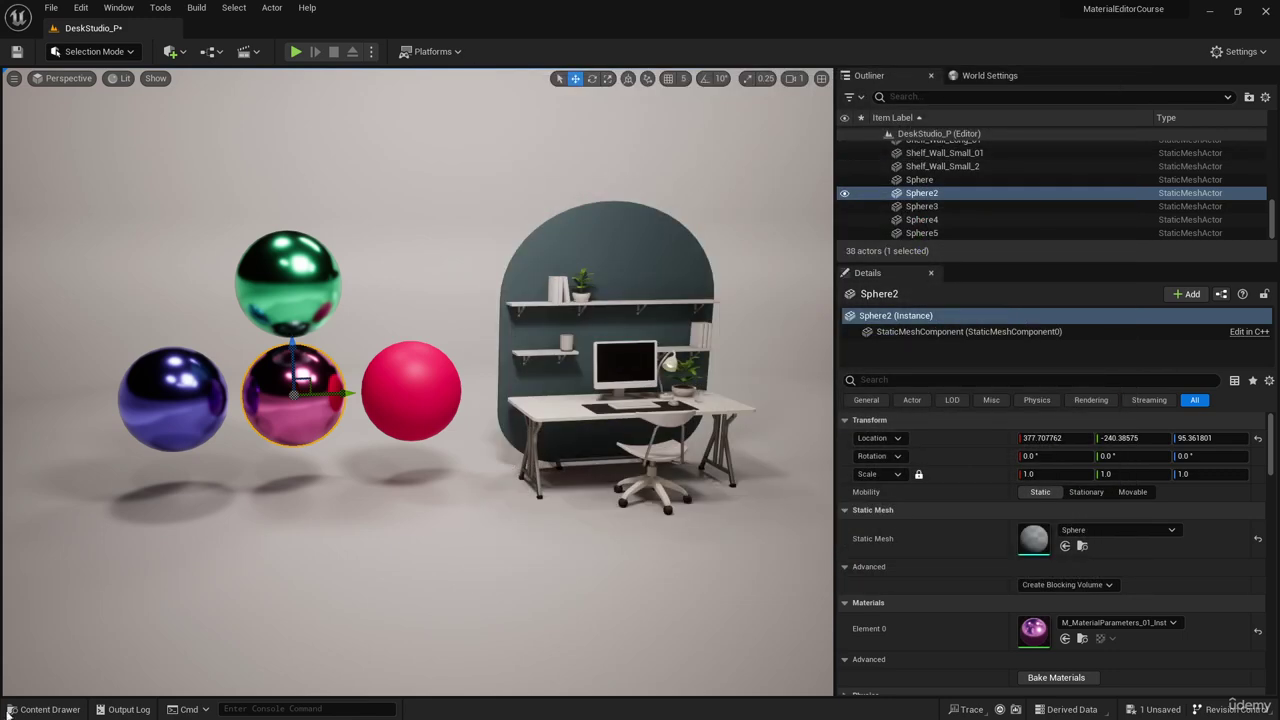
Step: Create a material instance from M_NoParameters_01 in the MaterialOrganization folder
click(44, 709)
click(603, 555)
right_click(608, 558)
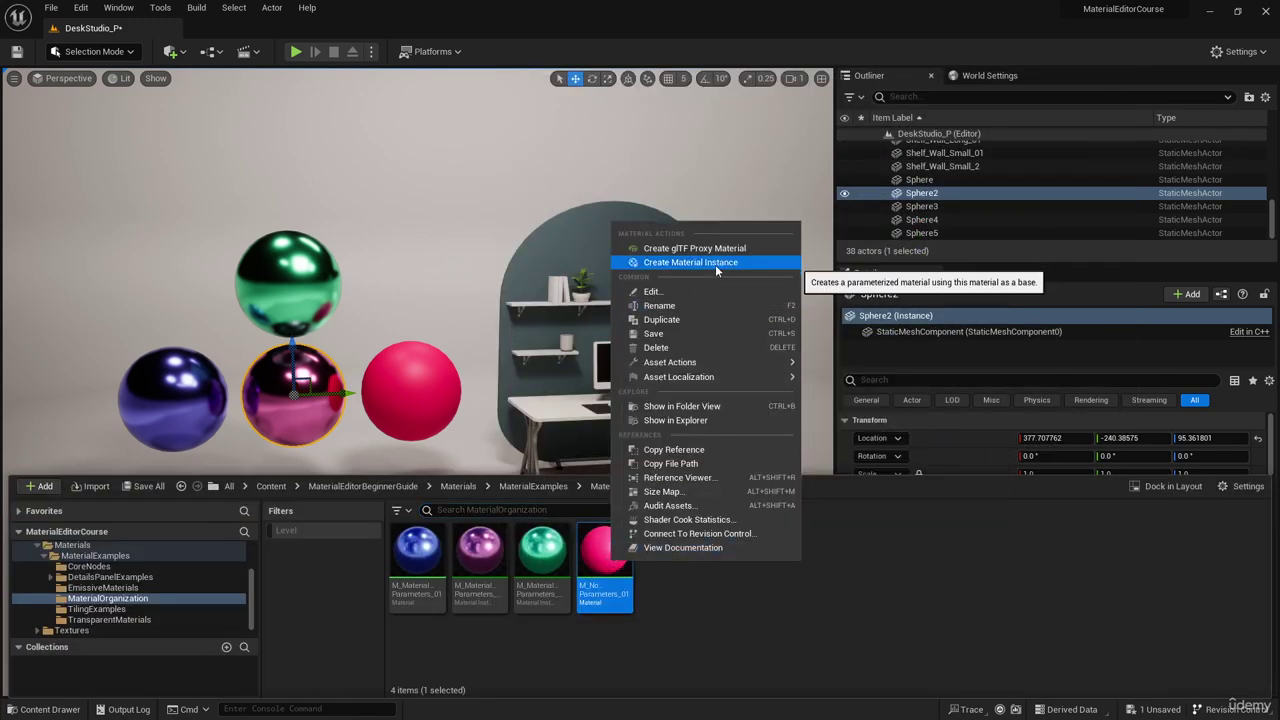
click(597, 556)
right_click(597, 556)
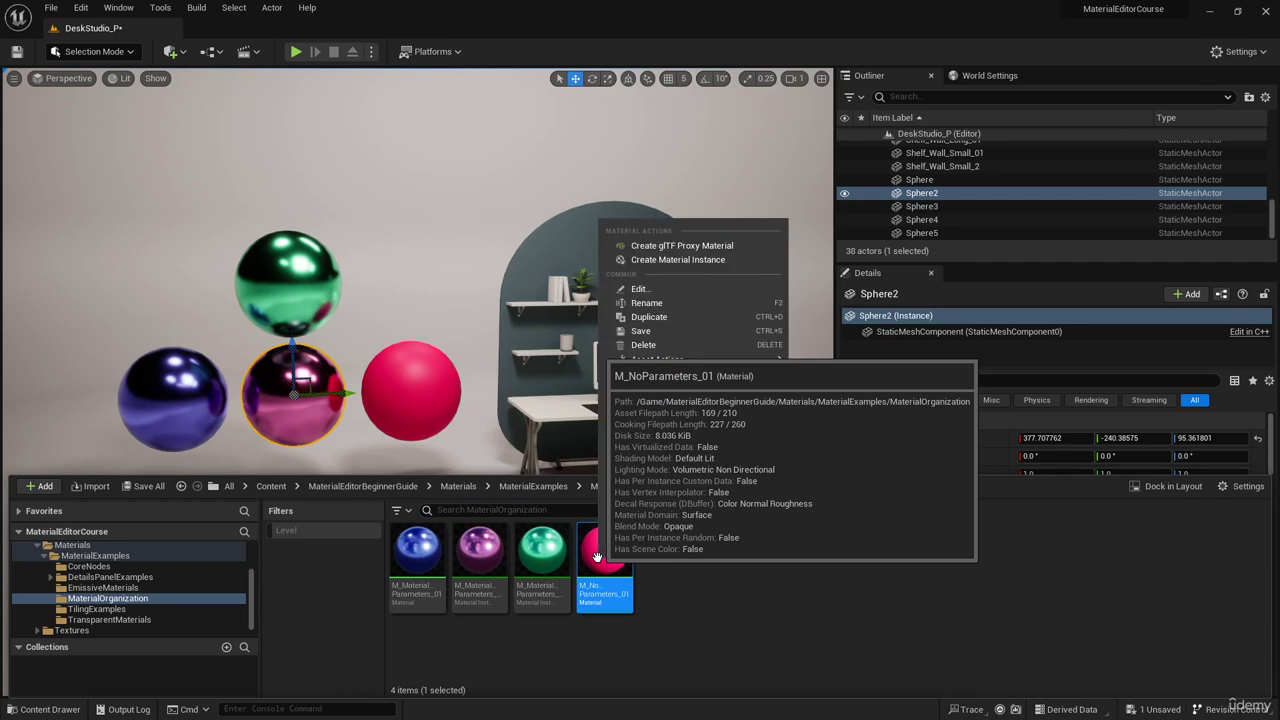
click(700, 260)
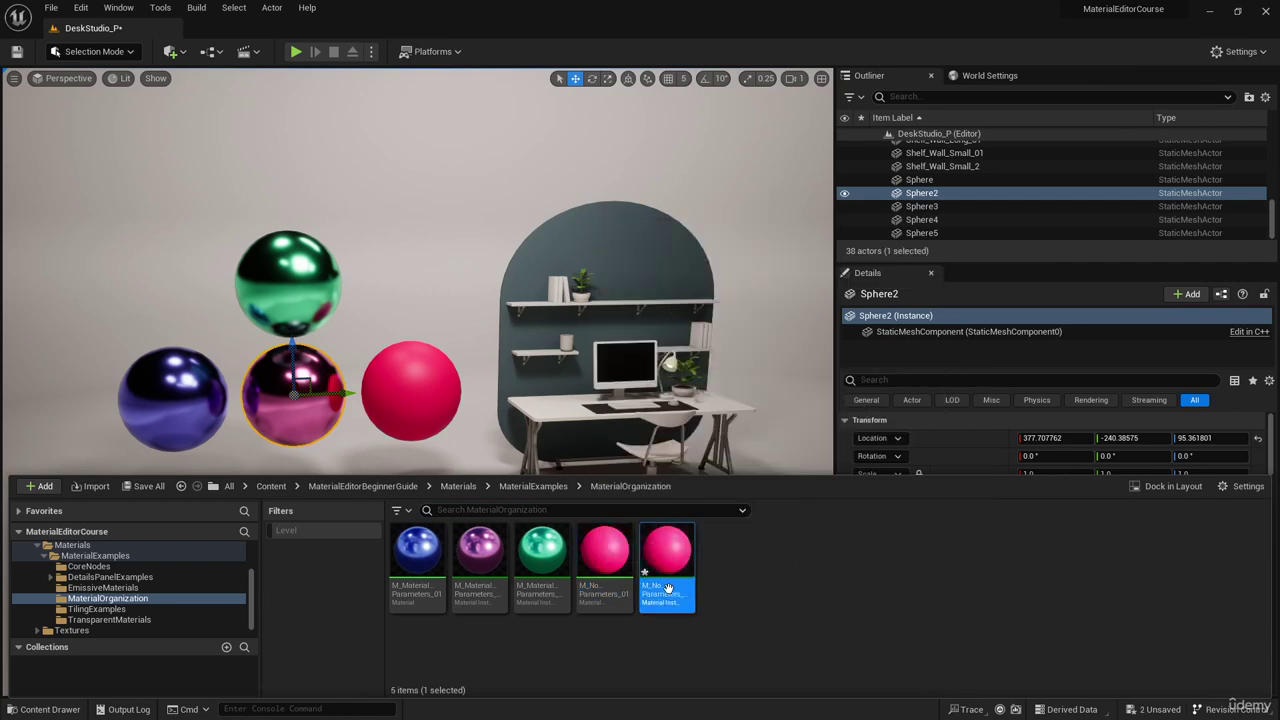
Step: Apply the new M_NoParameters_01 instance to the red sphere in the level and open that instance for editing
drag(667, 590, 400, 392)
click(397, 395)
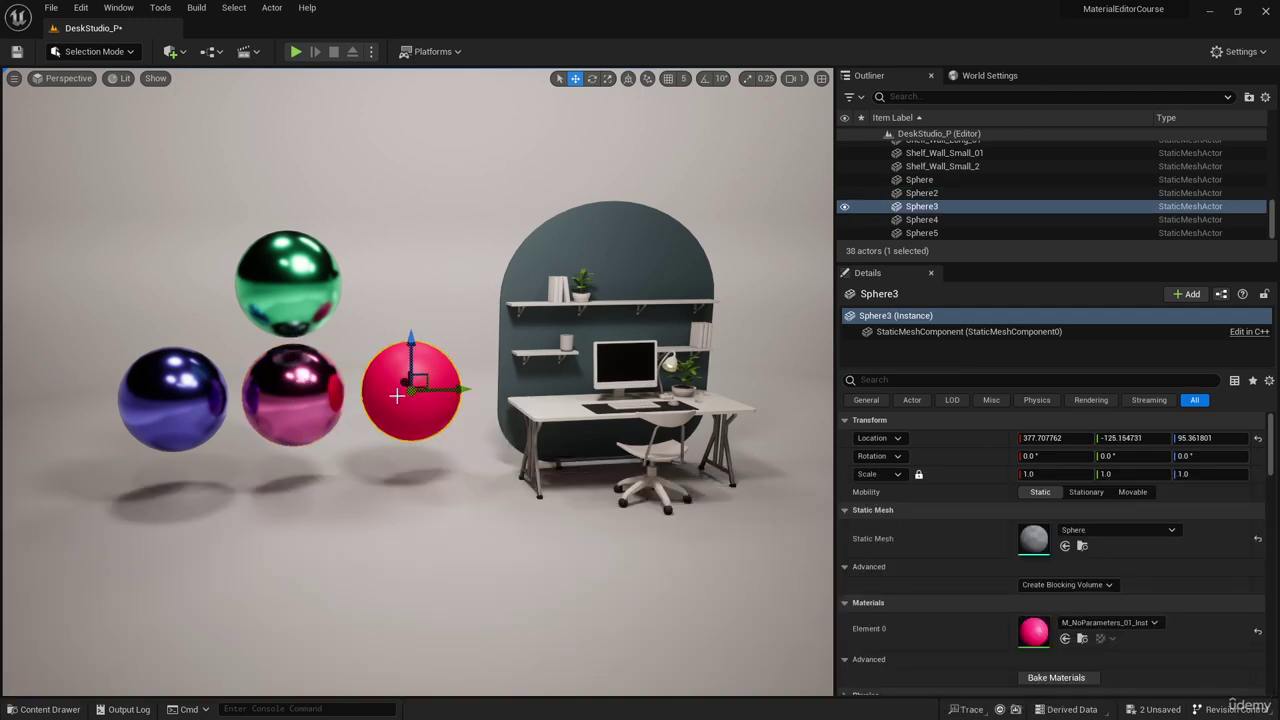
double_click(1034, 630)
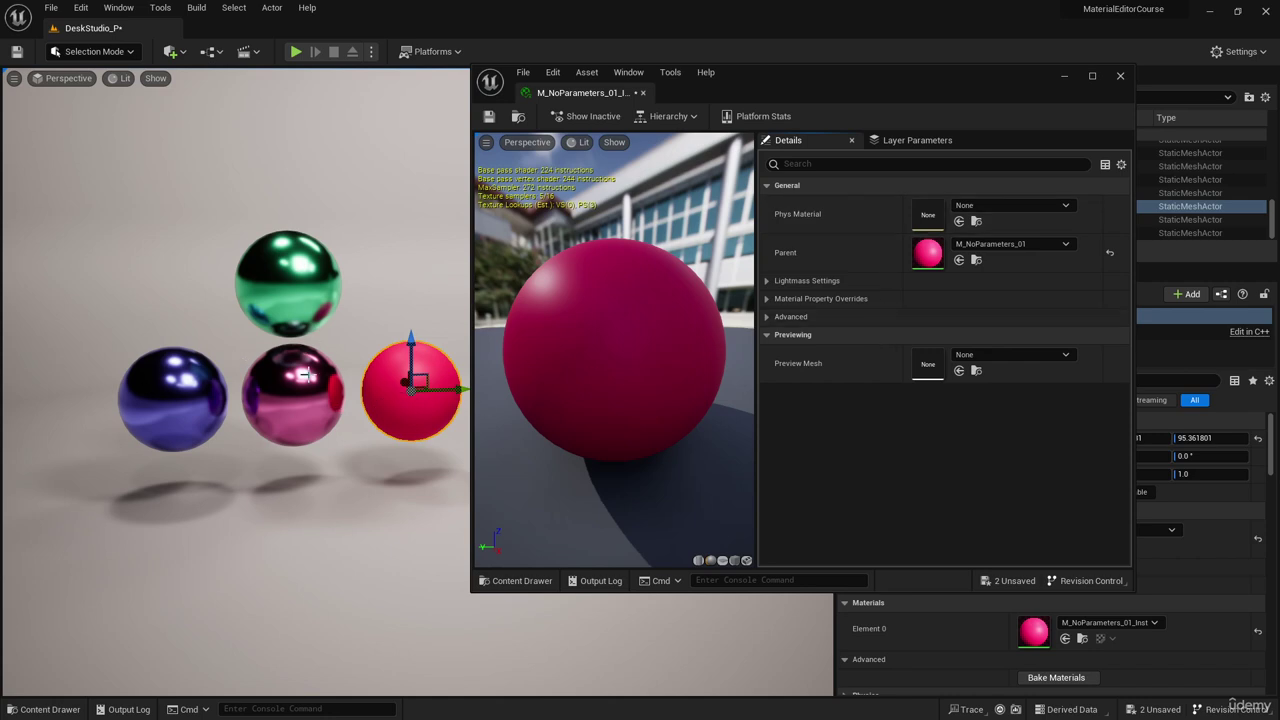
Step: Move the instance editor clear of the spheres and compare the pink, green and blue spheres by selecting each one
drag(830, 78, 1065, 184)
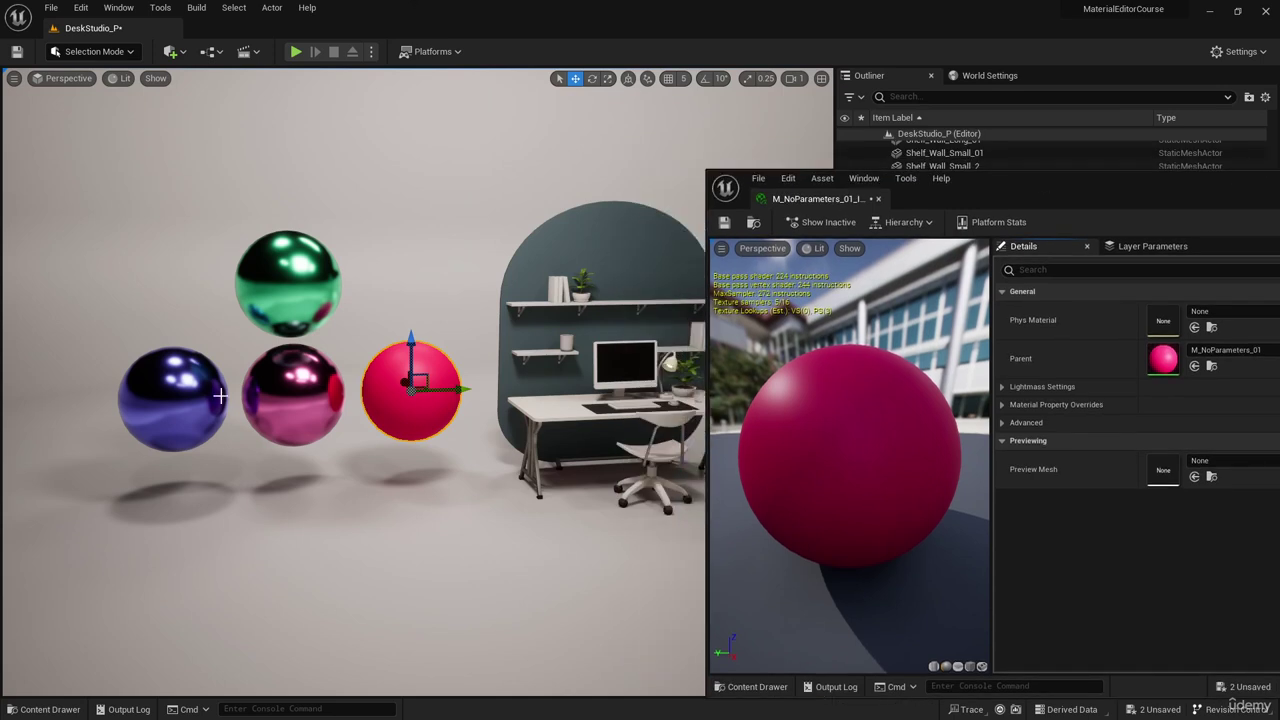
click(318, 390)
click(296, 289)
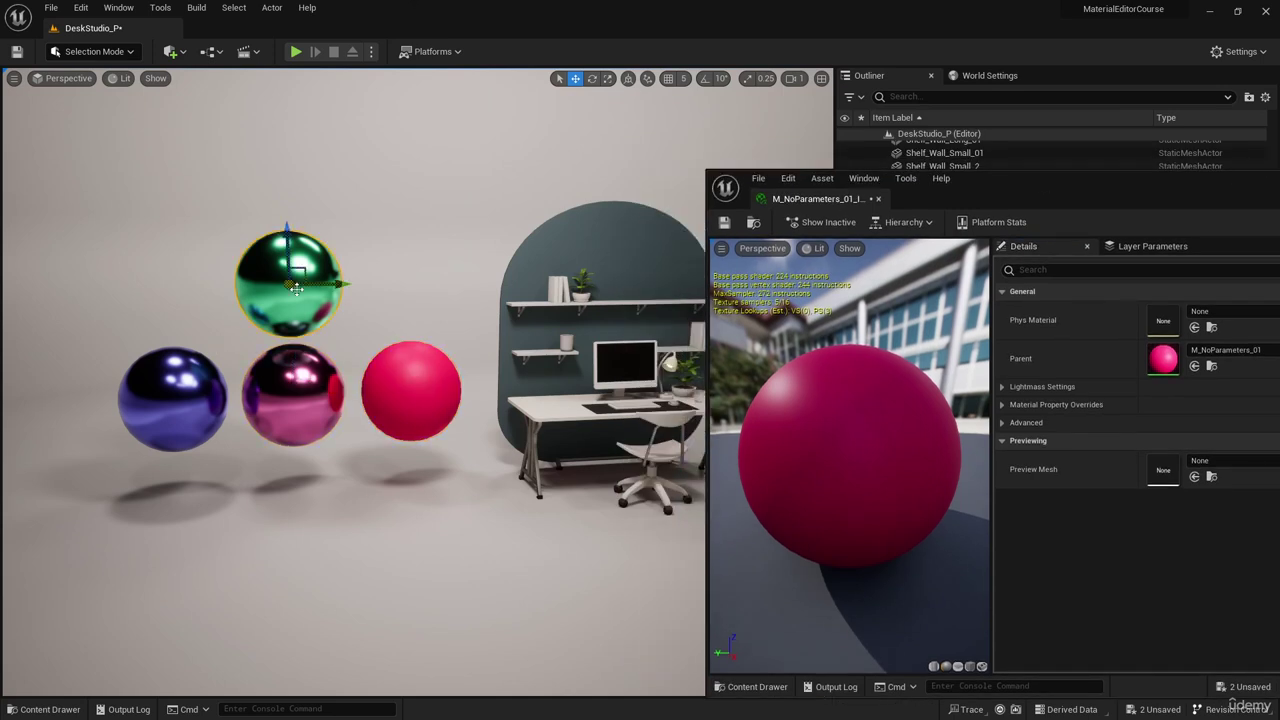
click(189, 398)
click(273, 310)
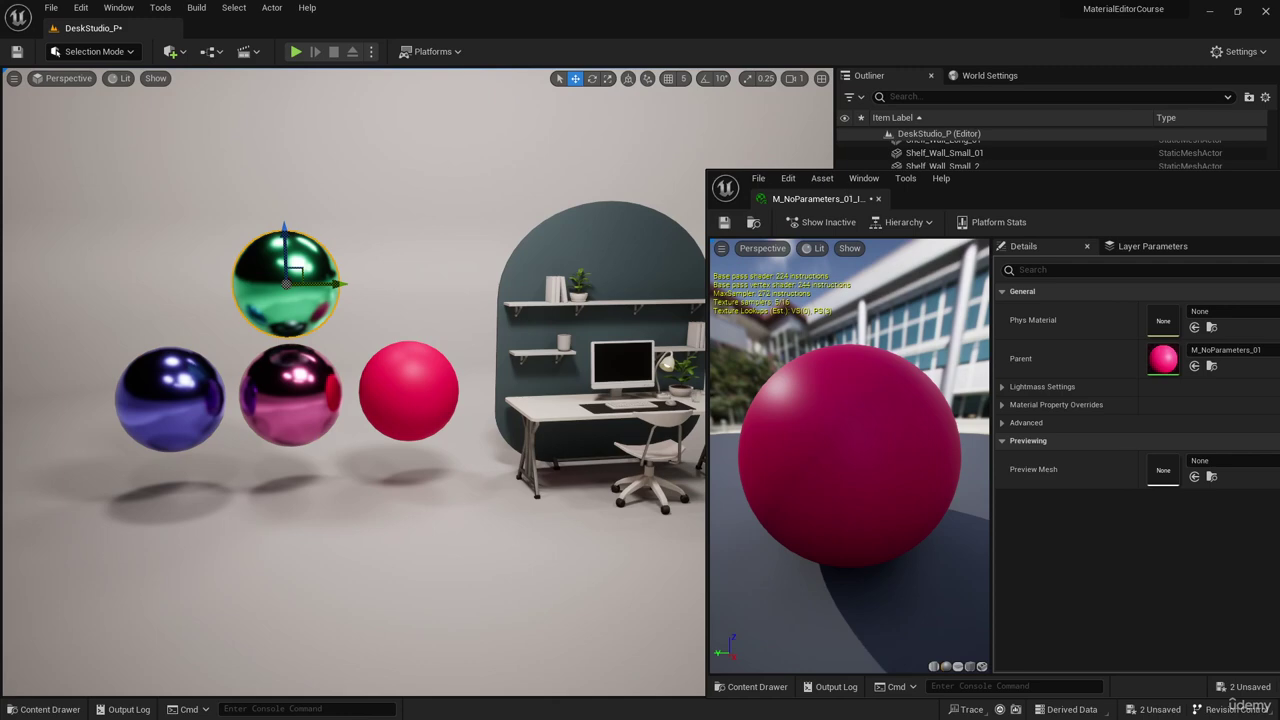
click(290, 395)
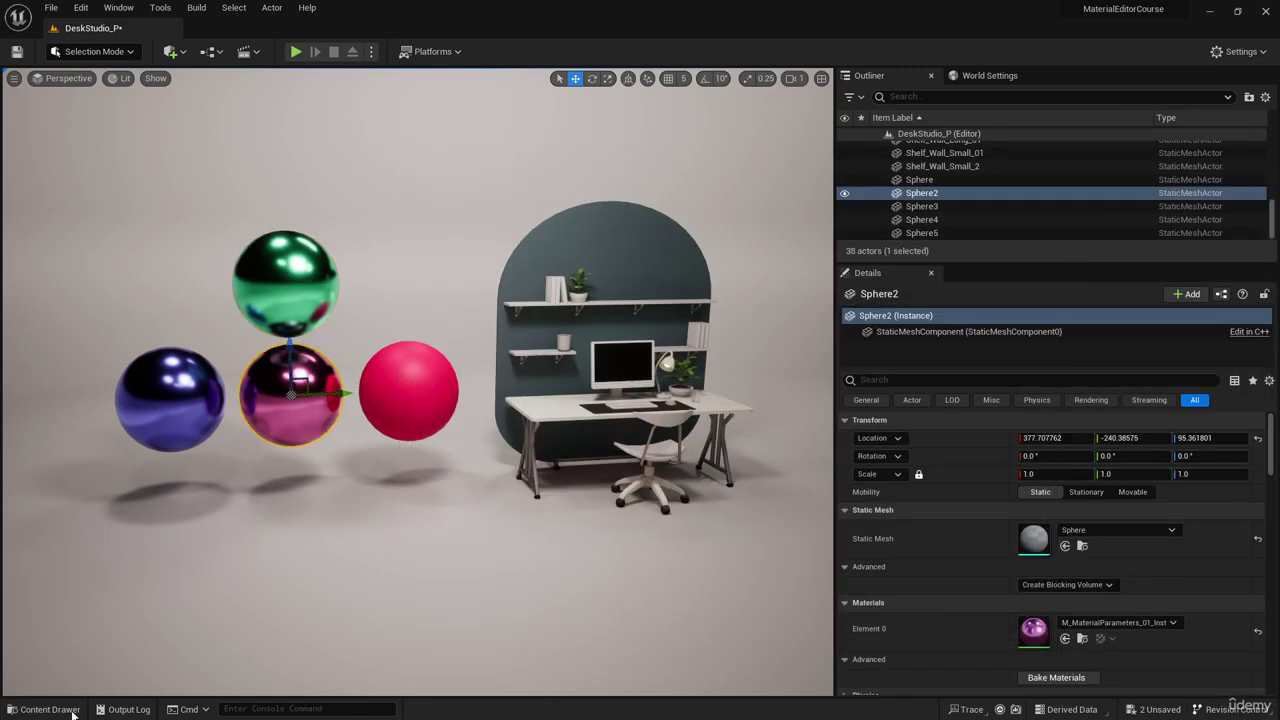
Step: Open the pink sphere's material instance from the MaterialOrganization folder and disable its Roughness override
click(44, 709)
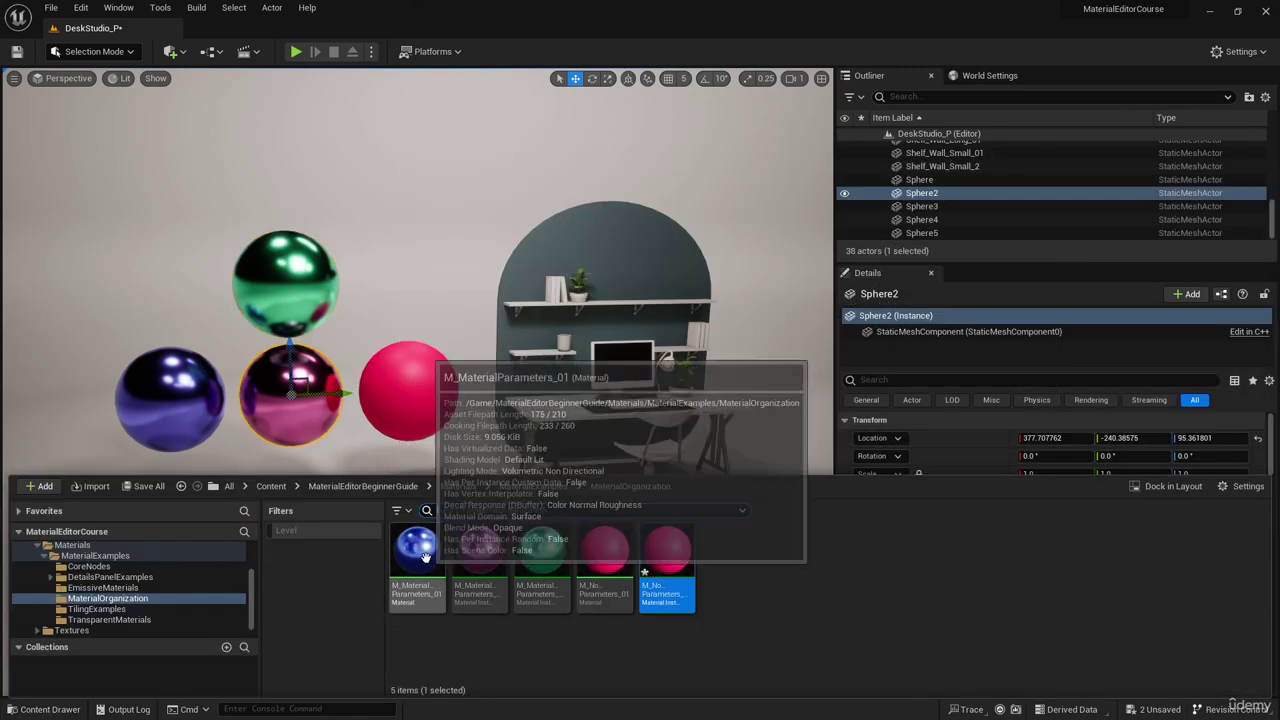
double_click(483, 553)
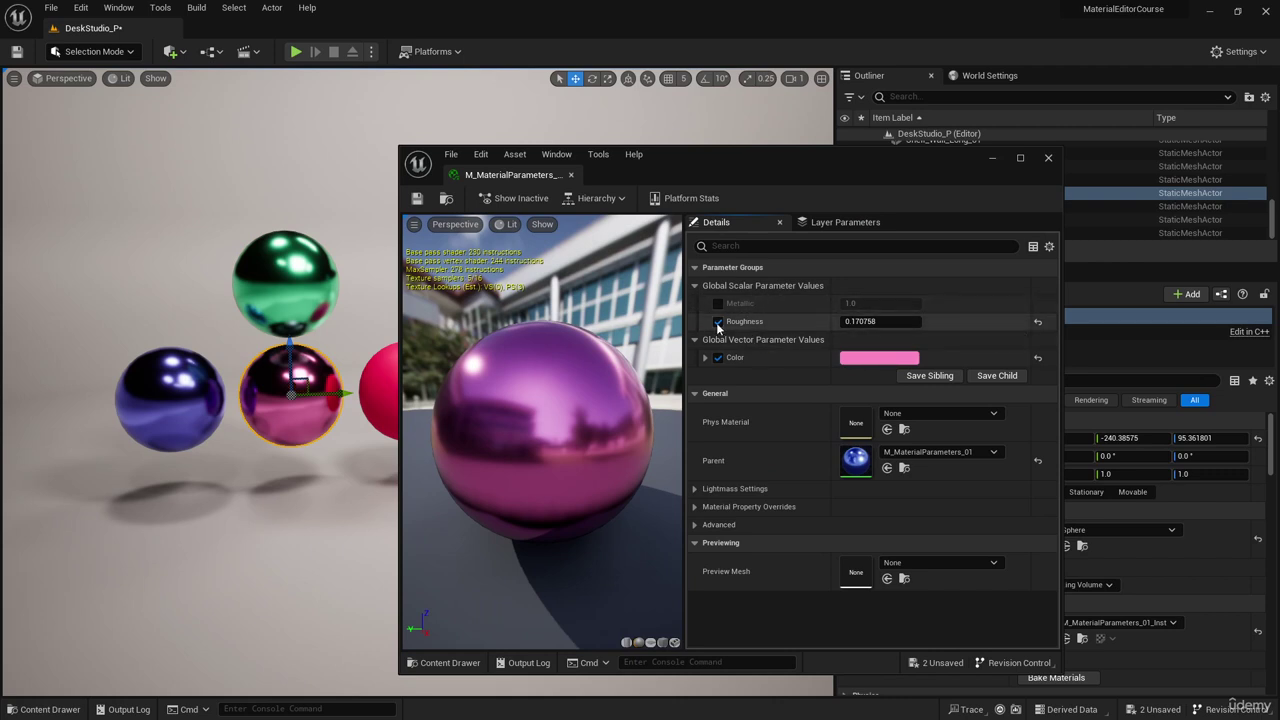
click(718, 322)
click(718, 322)
click(718, 322)
Step: Toggle the pink instance's Metallic override on and off, and its Color override off and on
click(718, 304)
click(718, 304)
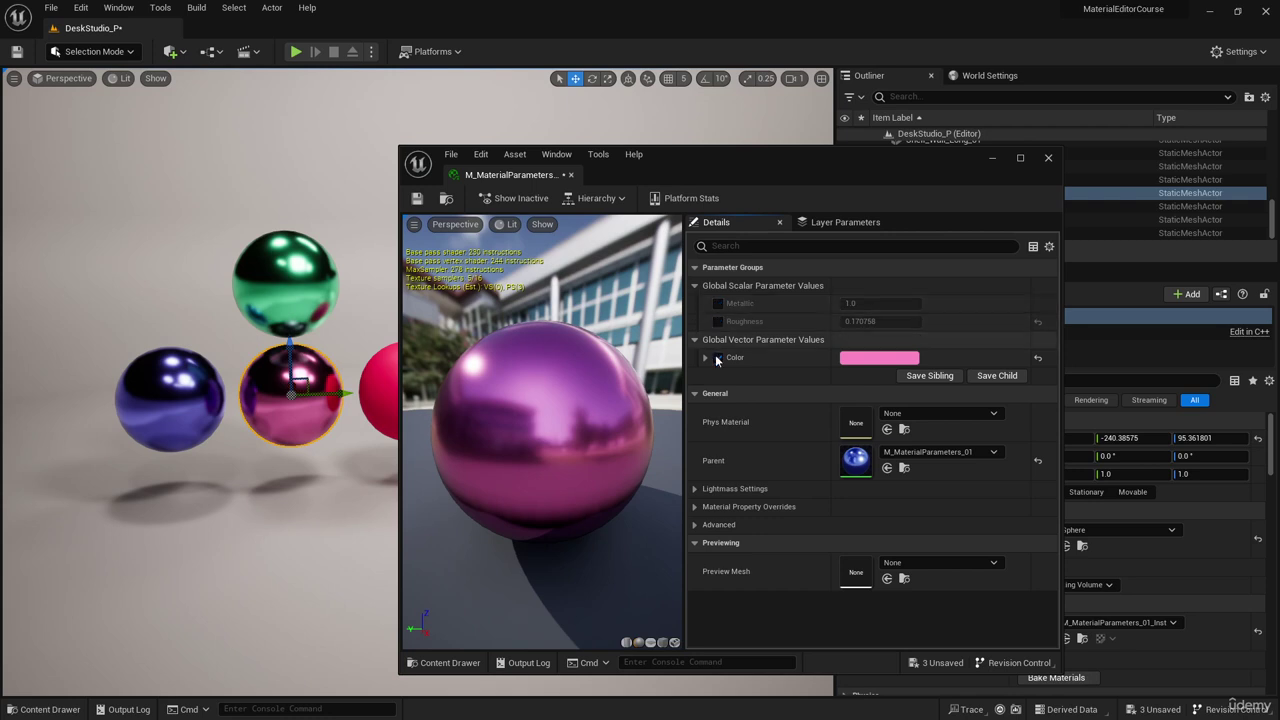
click(718, 358)
click(718, 358)
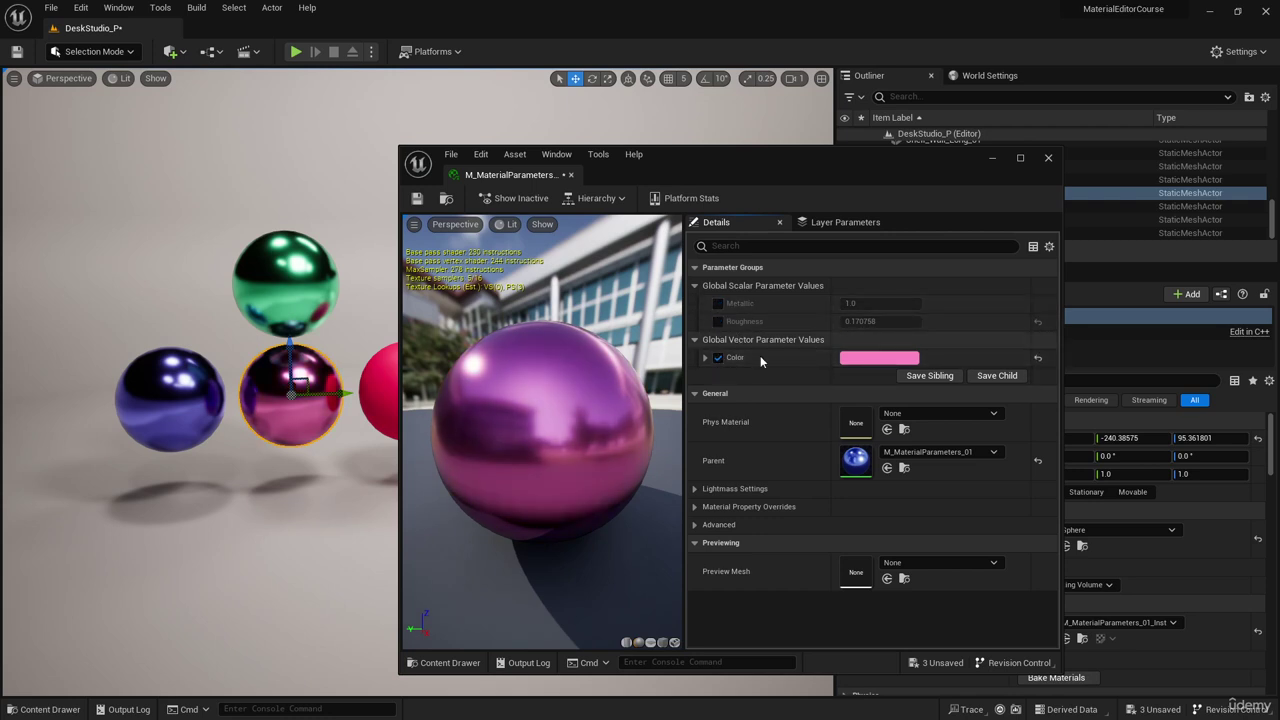